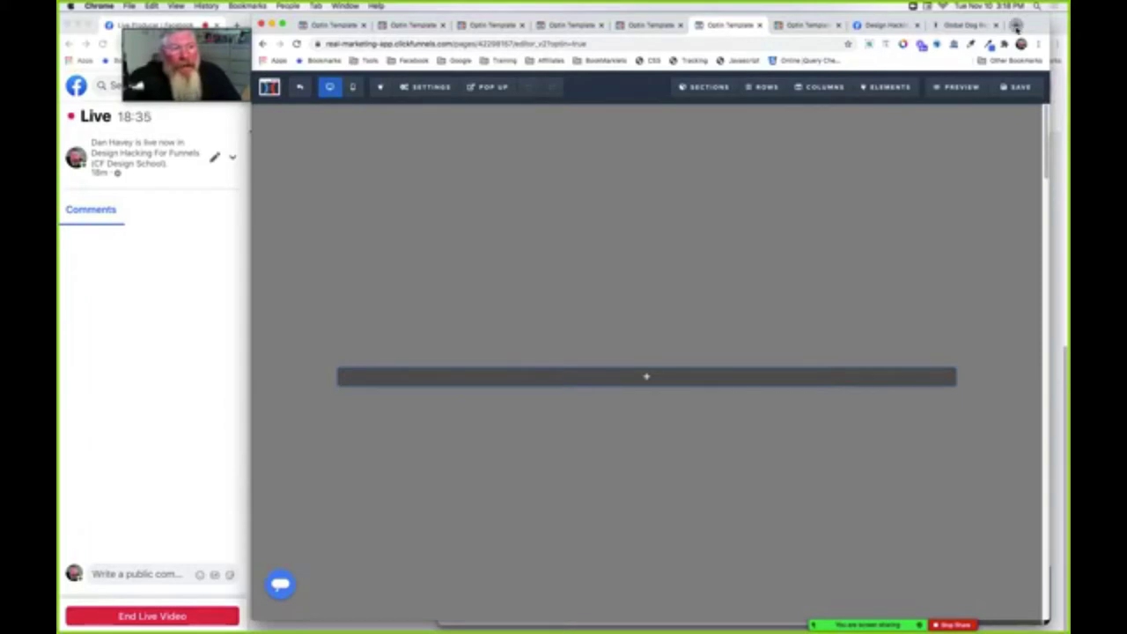
- Open cardoneuniversity.com in a new Chrome tab
key("super+t")
left_click(691, 45)
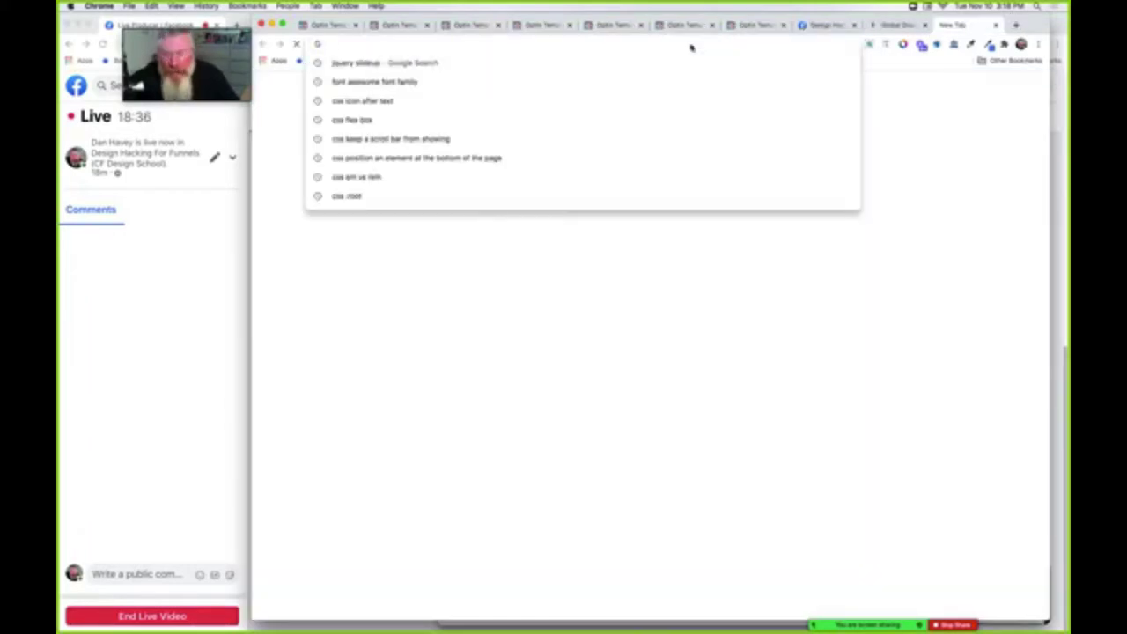
type("c")
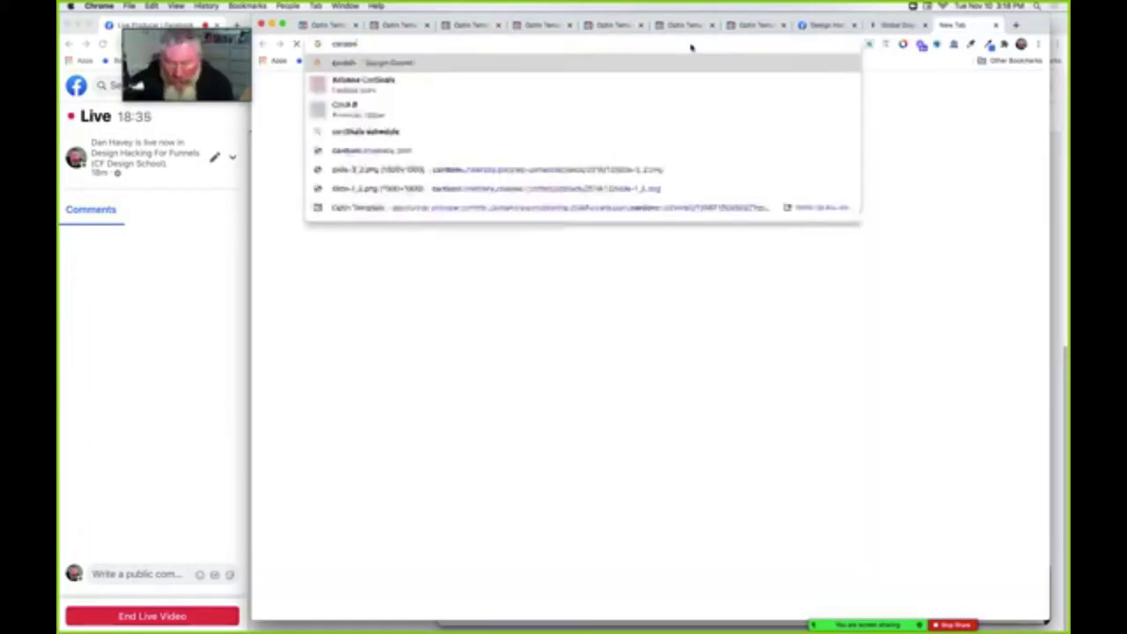
type("university.com")
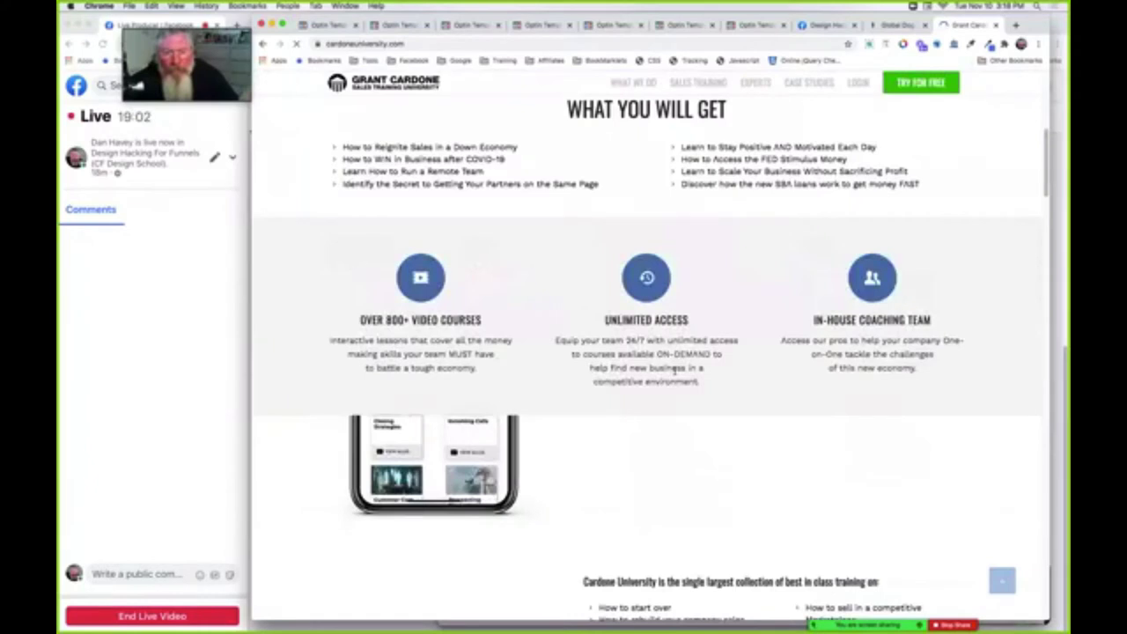
- Scroll through the Cardone University page to study how its fixed phone screenshots swap between sections
scroll(674, 369, "down", 1)
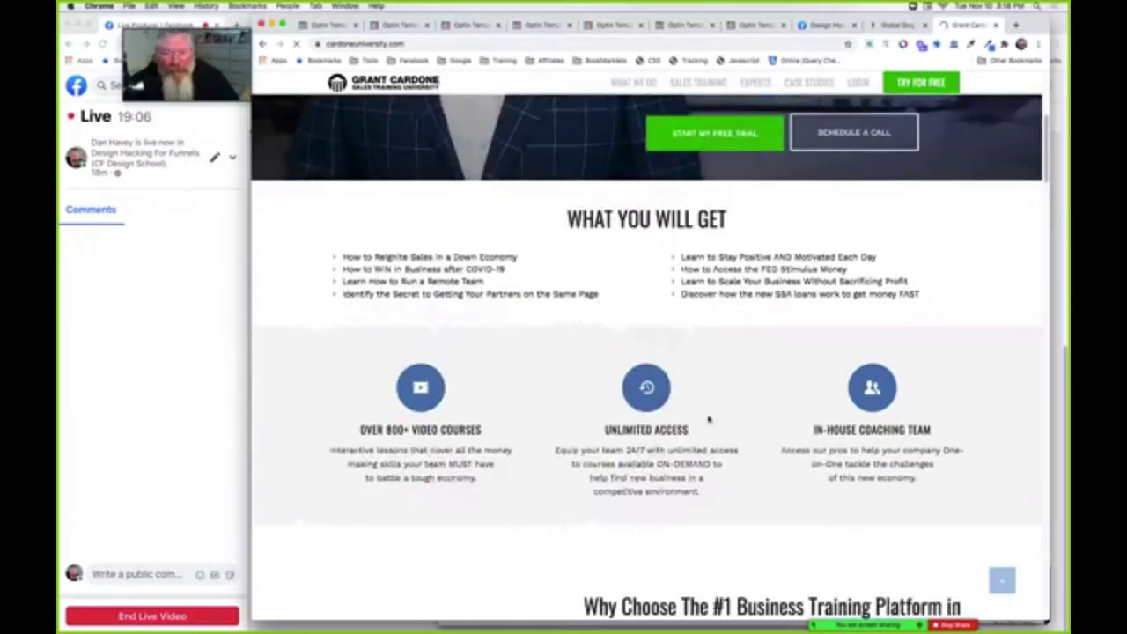
scroll(709, 419, "down", 3)
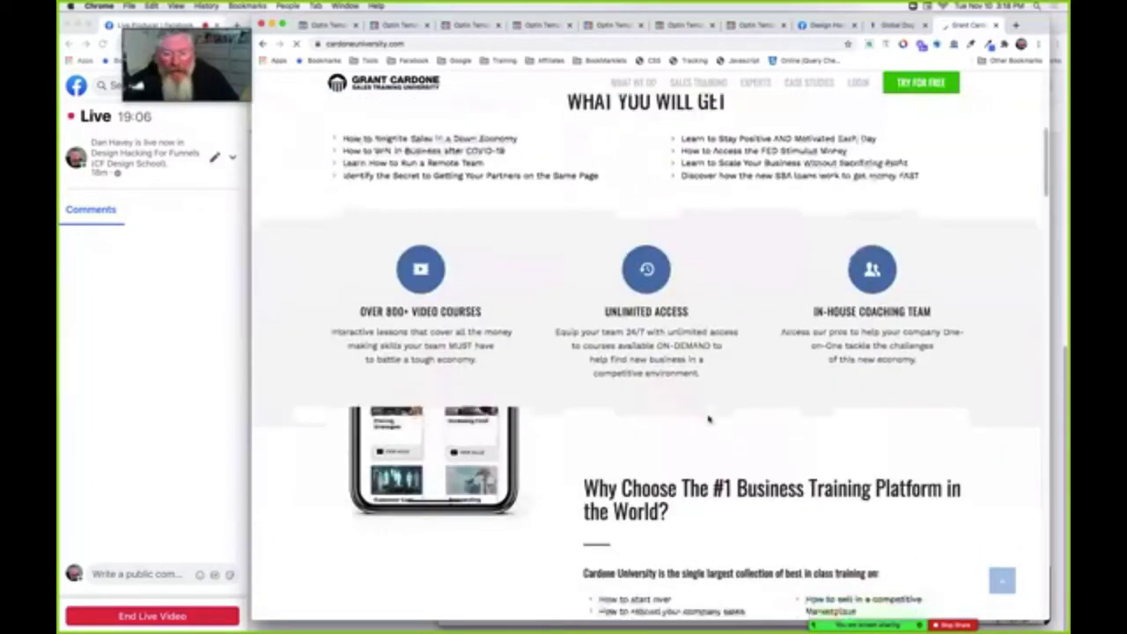
scroll(708, 419, "down", 3)
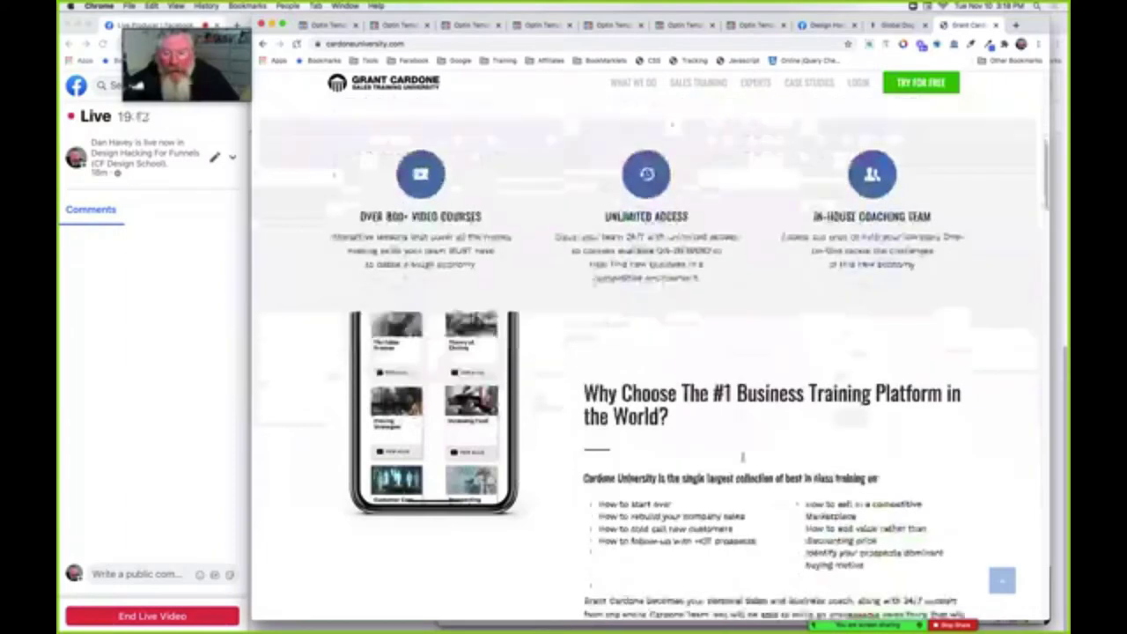
scroll(742, 456, "down", 3)
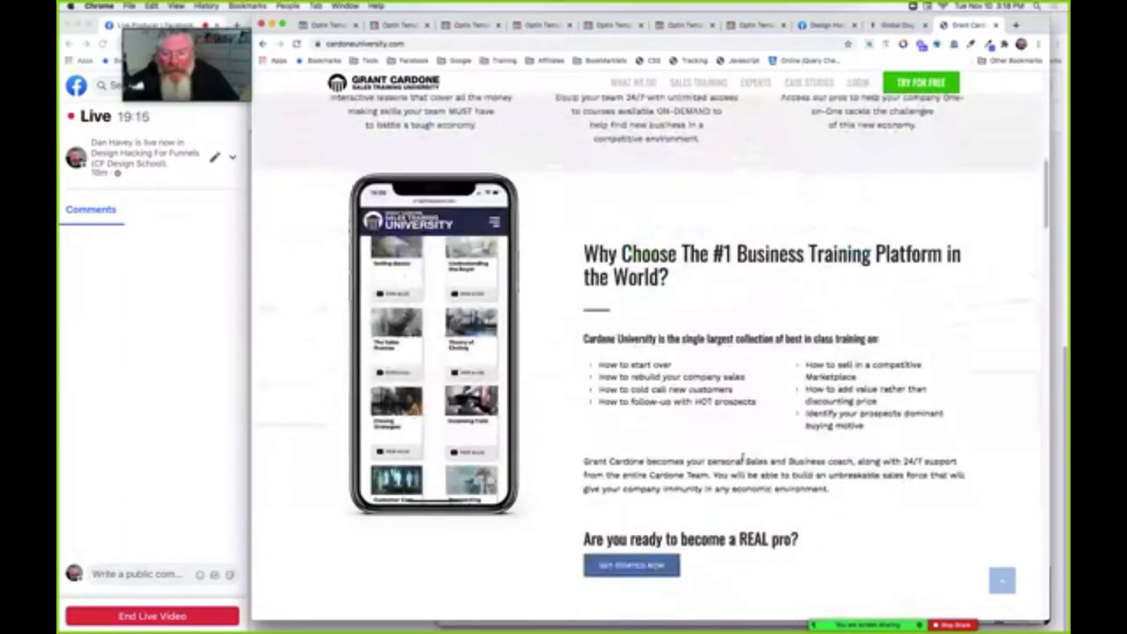
scroll(742, 456, "down", 3)
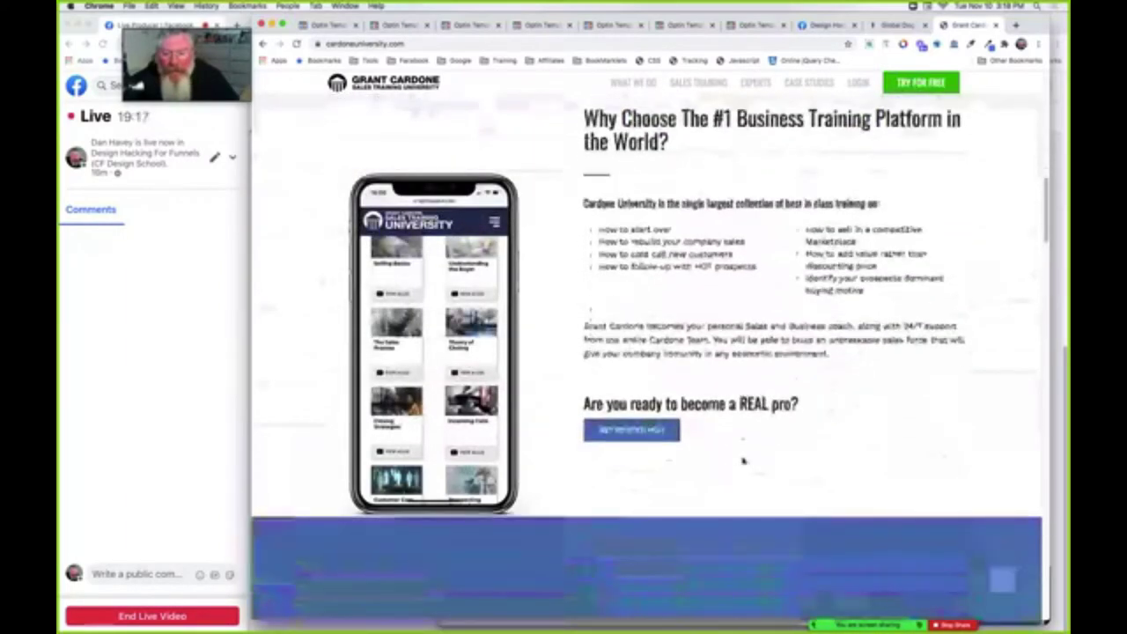
scroll(742, 460, "down", 4)
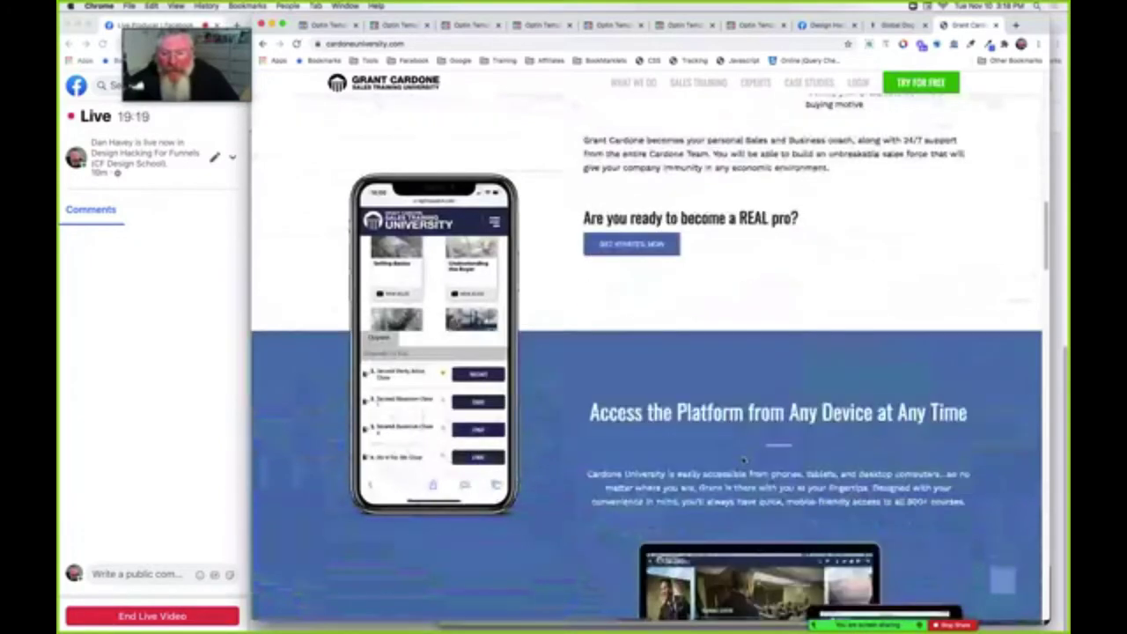
scroll(742, 459, "down", 3)
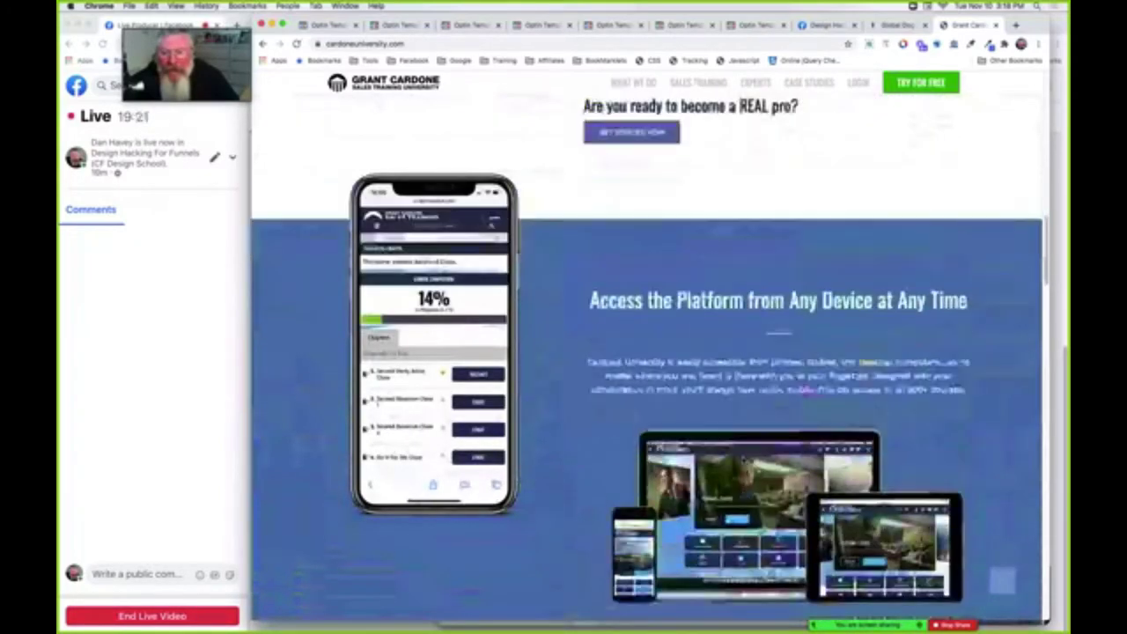
scroll(742, 460, "up", 3)
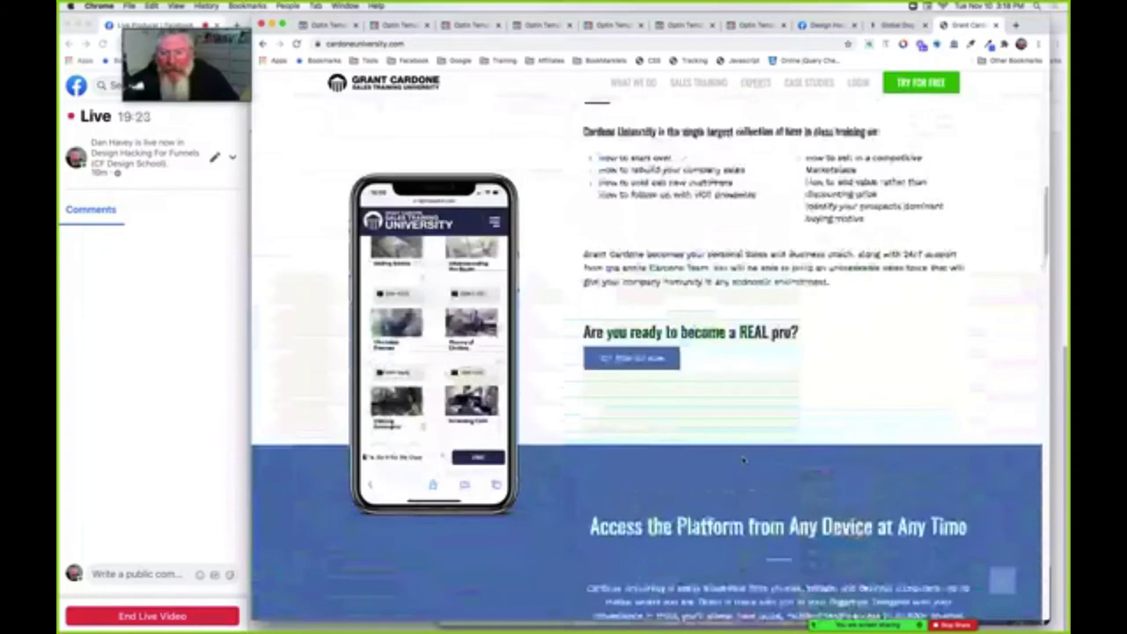
scroll(743, 460, "down", 1)
scroll(742, 460, "down", 3)
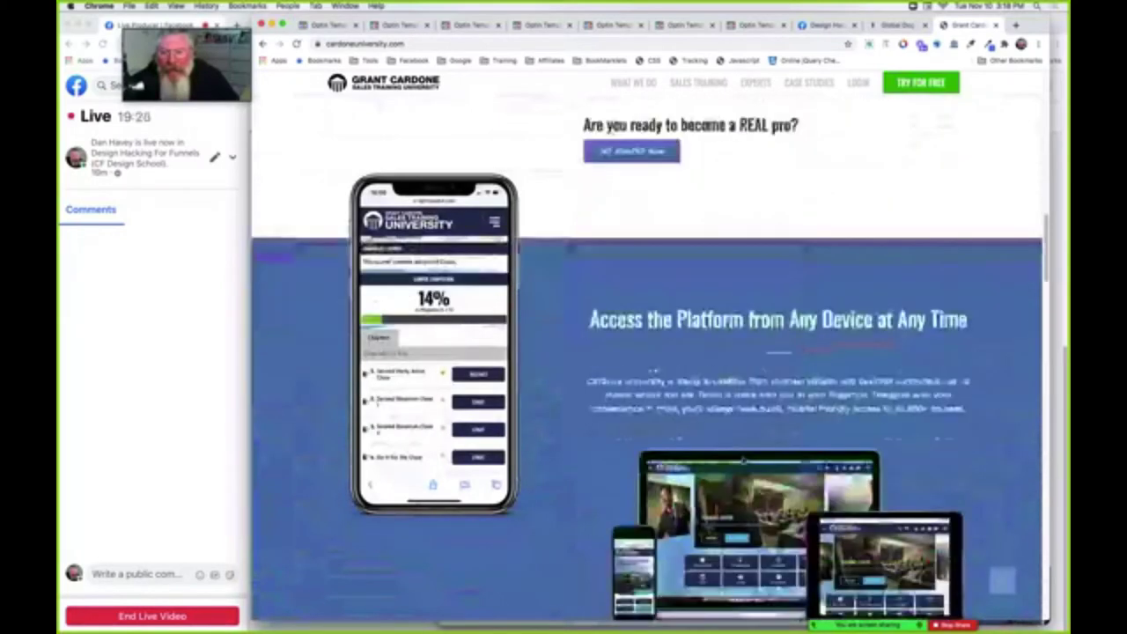
scroll(742, 460, "down", 4)
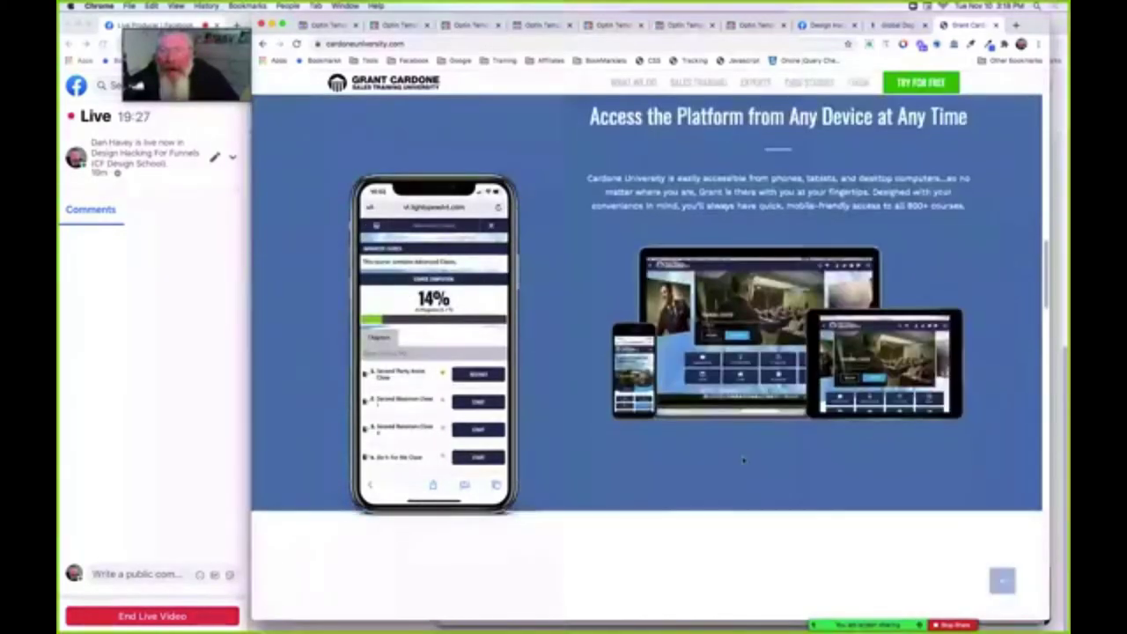
scroll(743, 459, "up", 5)
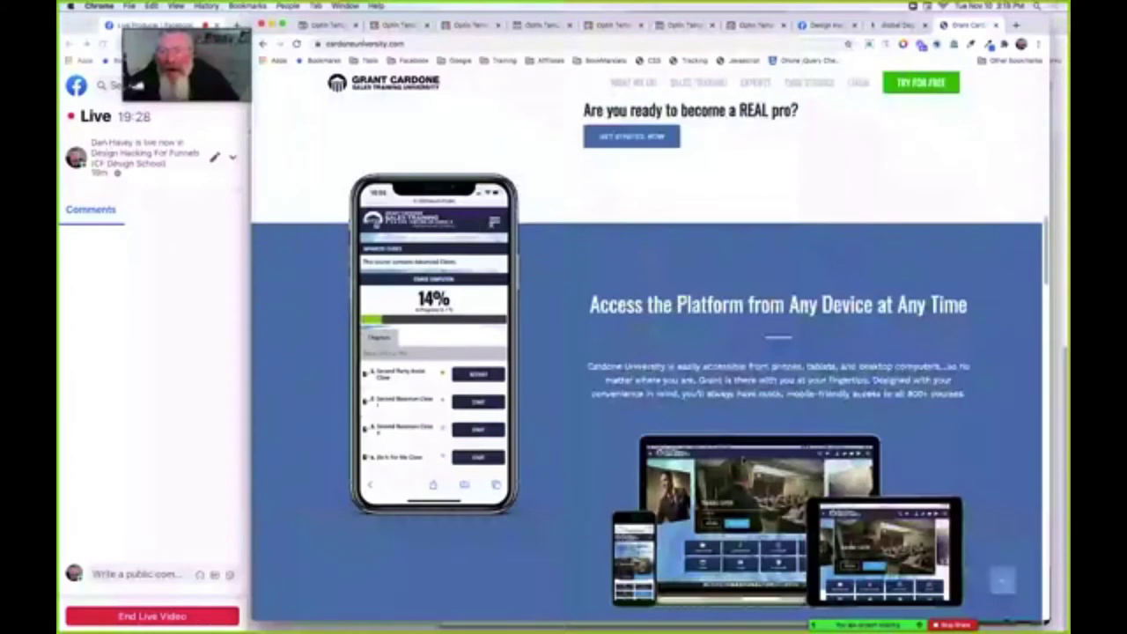
scroll(742, 396, "down", 1)
scroll(742, 397, "down", 1)
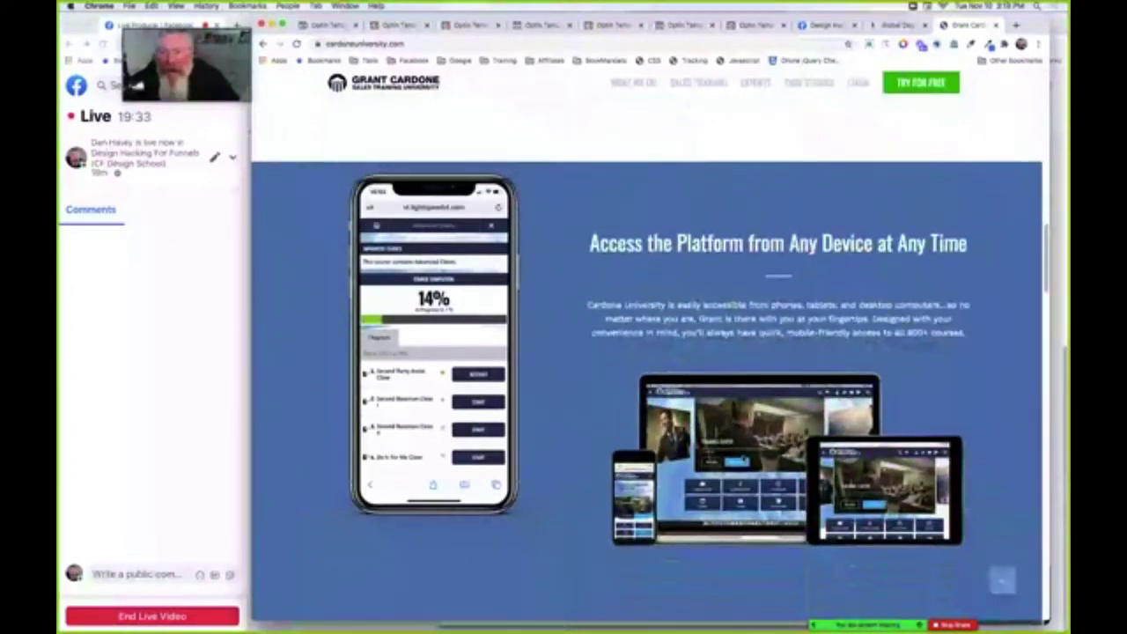
scroll(742, 456, "down", 4)
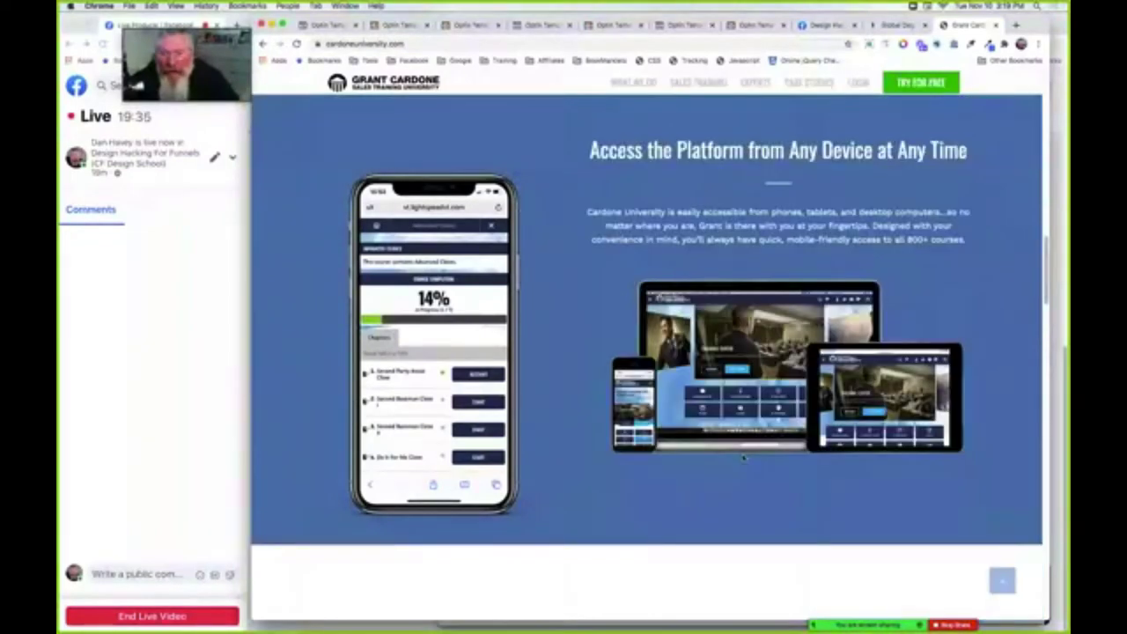
scroll(742, 456, "down", 3)
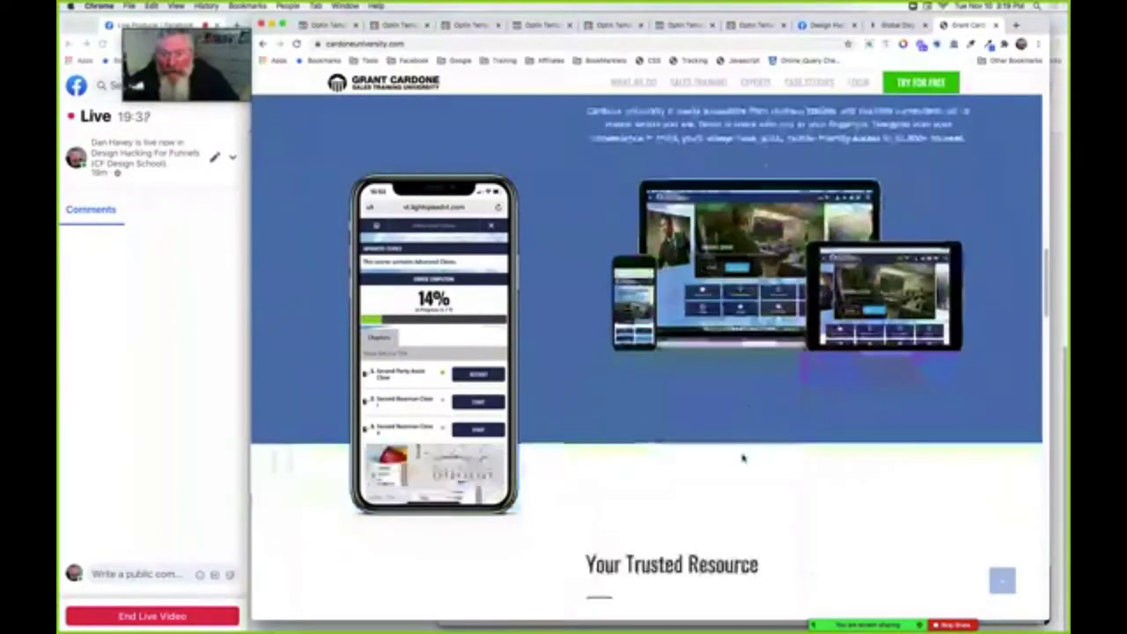
scroll(742, 456, "down", 9)
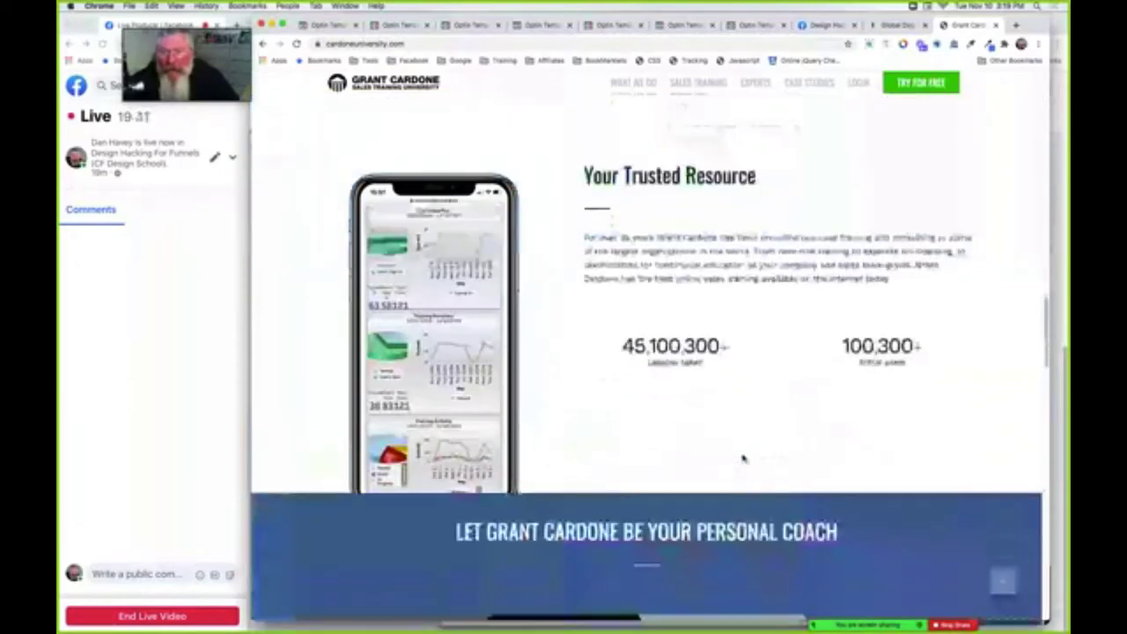
scroll(742, 456, "down", 10)
scroll(742, 456, "up", 3)
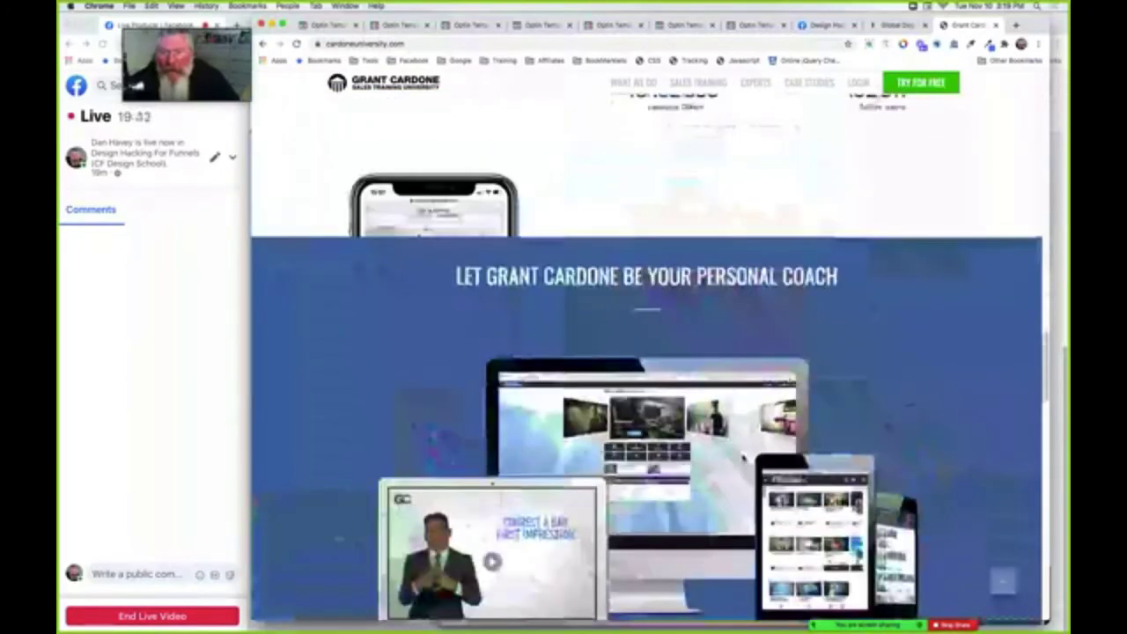
scroll(744, 456, "up", 13)
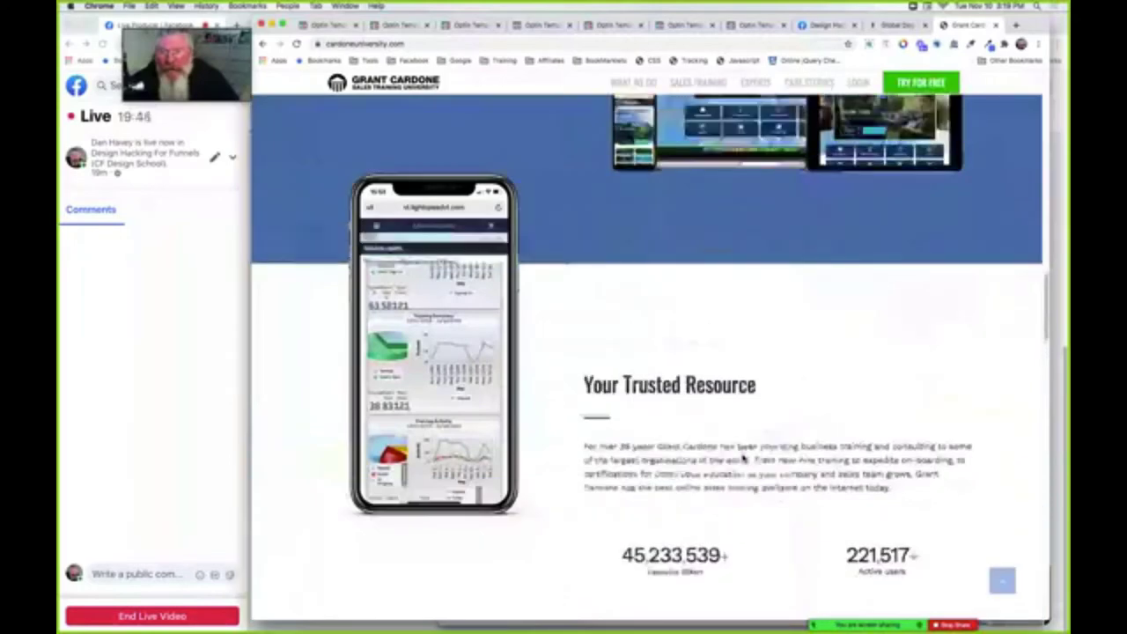
scroll(744, 458, "up", 6)
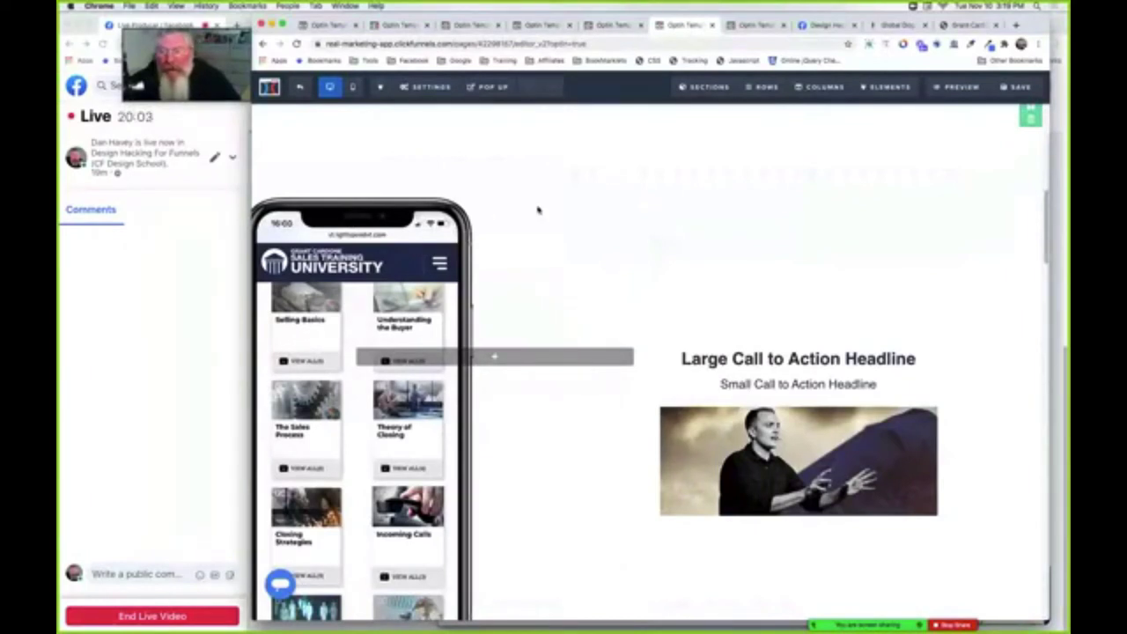
- In the ClickFunnels editor, scroll up to the grey section above the phone mockup section
scroll(537, 210, "up", 3)
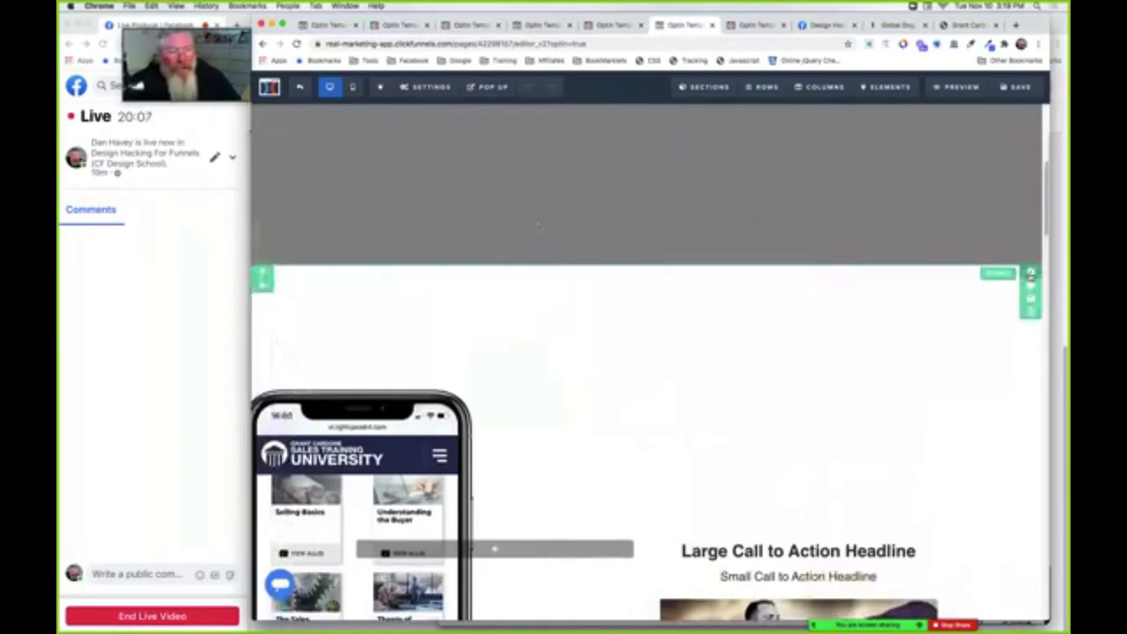
left_click(960, 280)
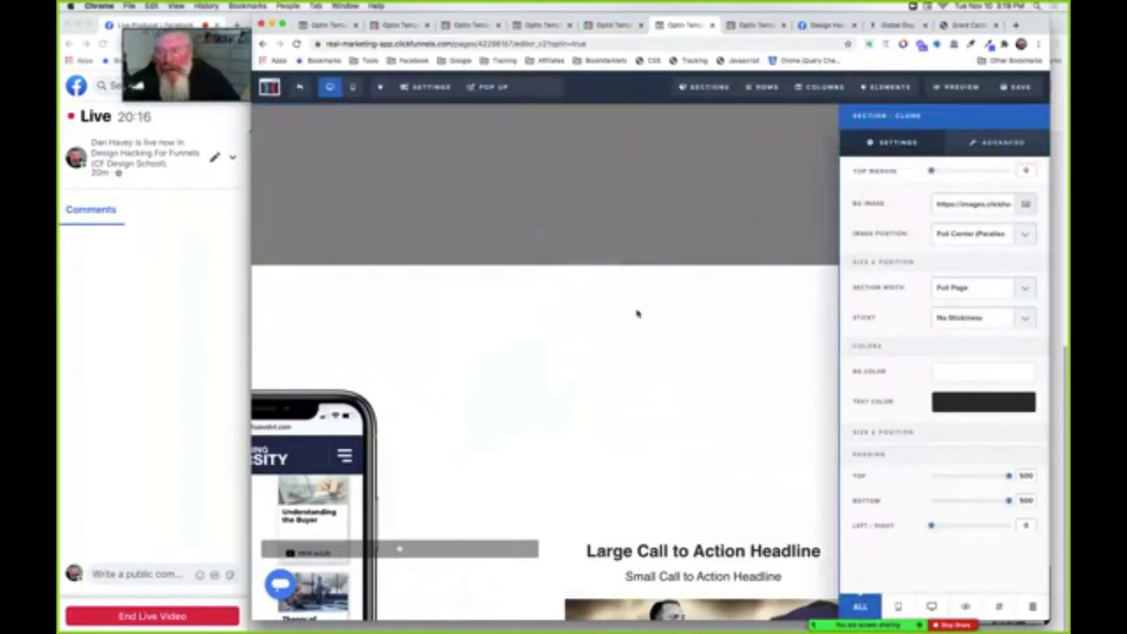
scroll(637, 314, "down", 3)
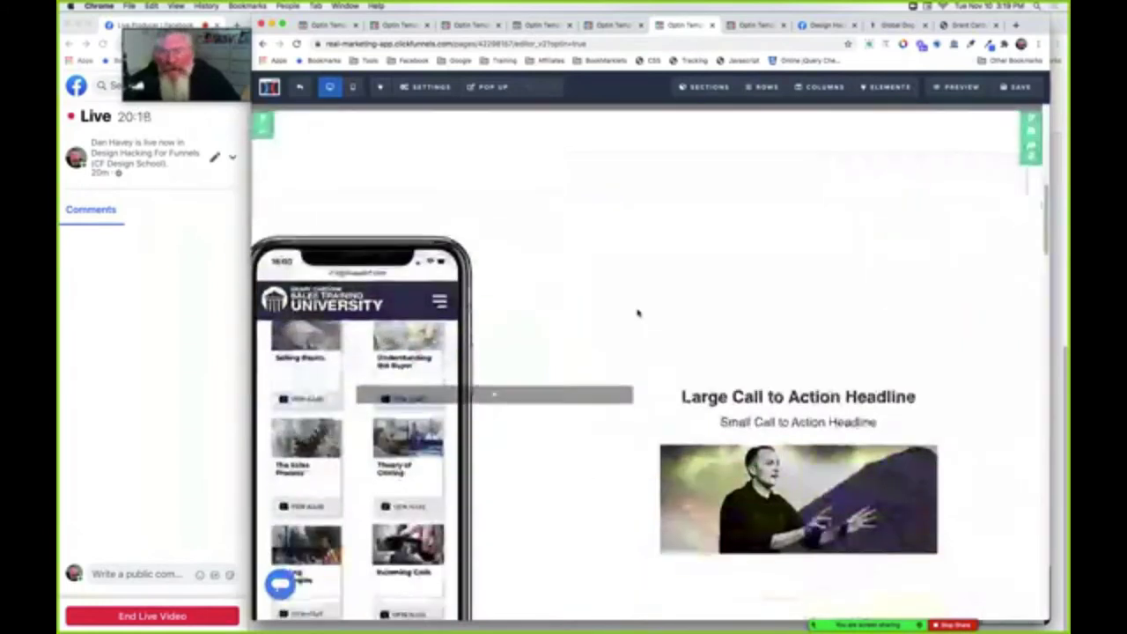
scroll(638, 315, "down", 3)
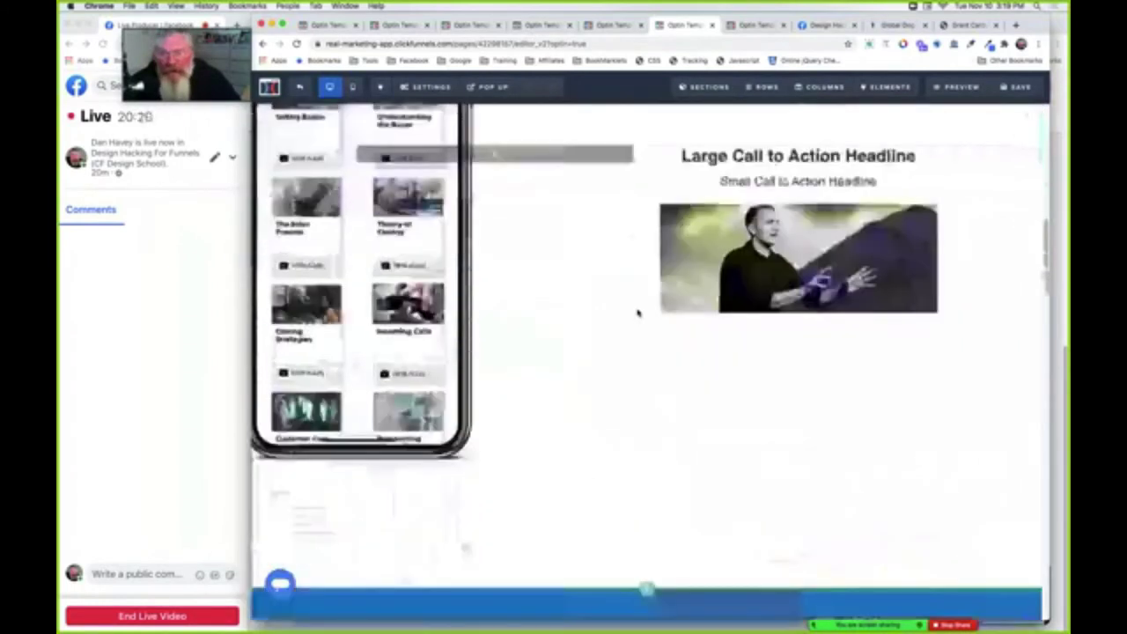
scroll(637, 312, "down", 2)
scroll(638, 313, "down", 1)
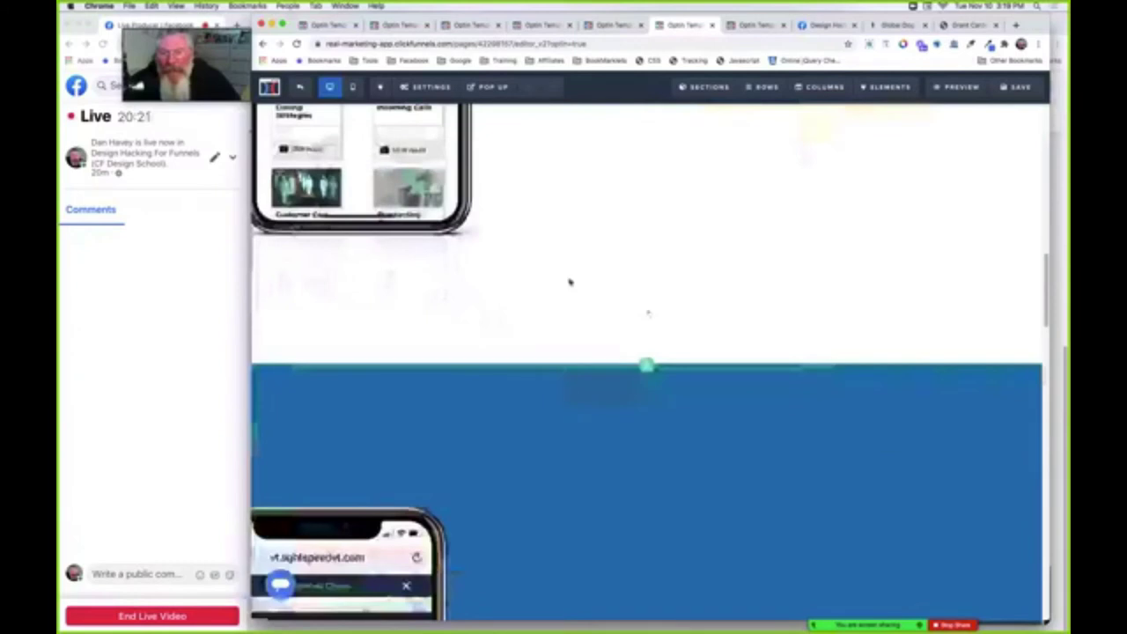
scroll(569, 282, "down", 5)
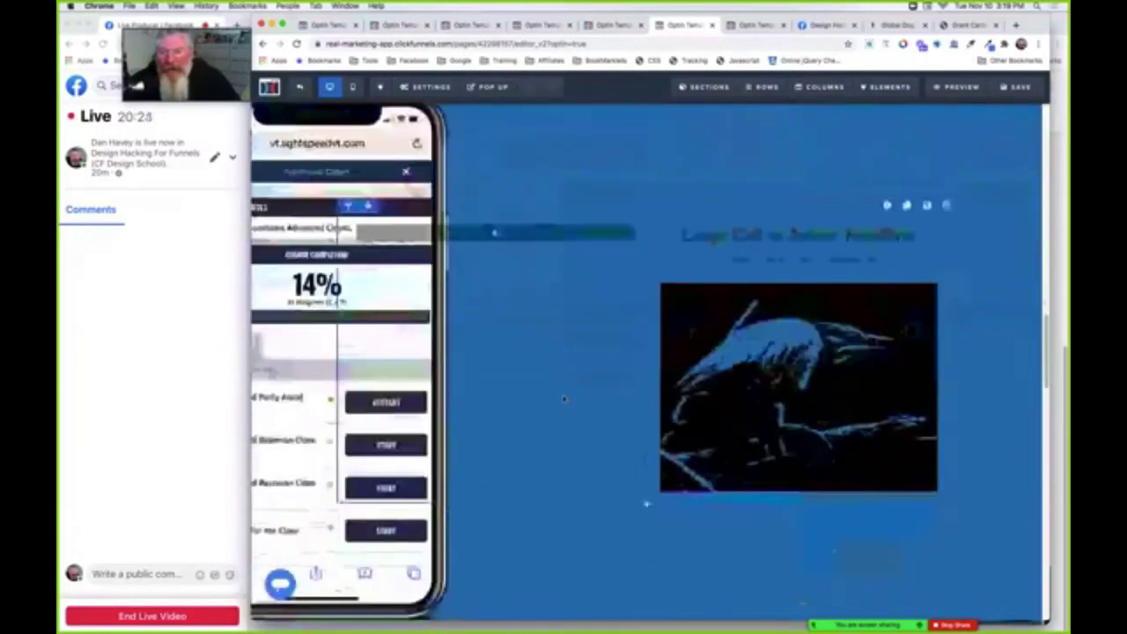
scroll(564, 399, "down", 3)
scroll(565, 399, "down", 6)
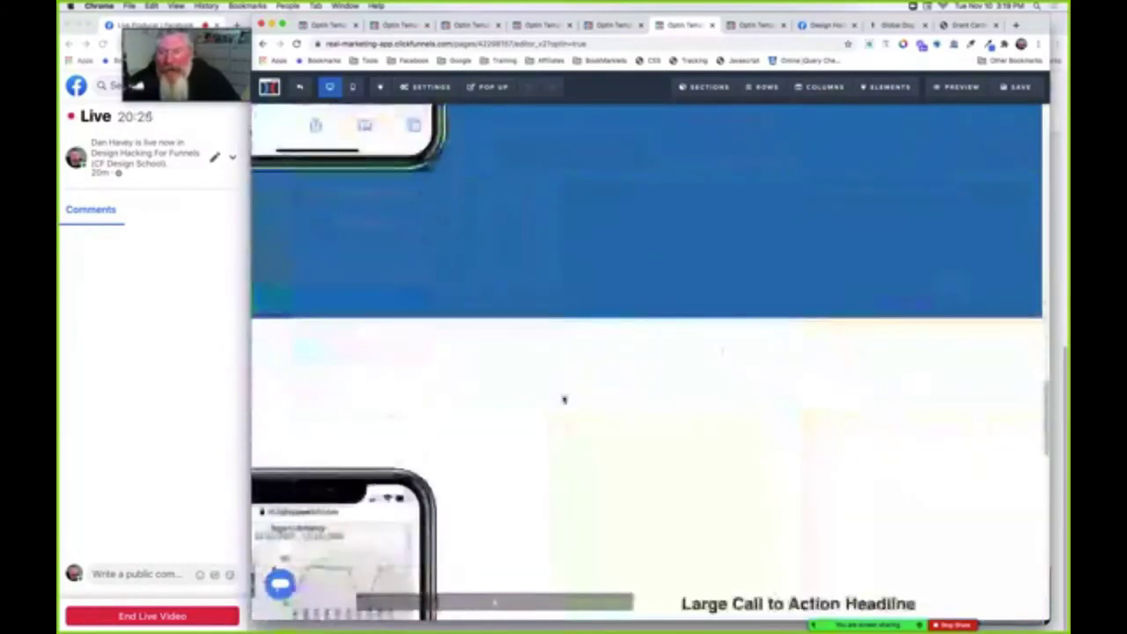
scroll(564, 399, "down", 1)
scroll(565, 400, "down", 8)
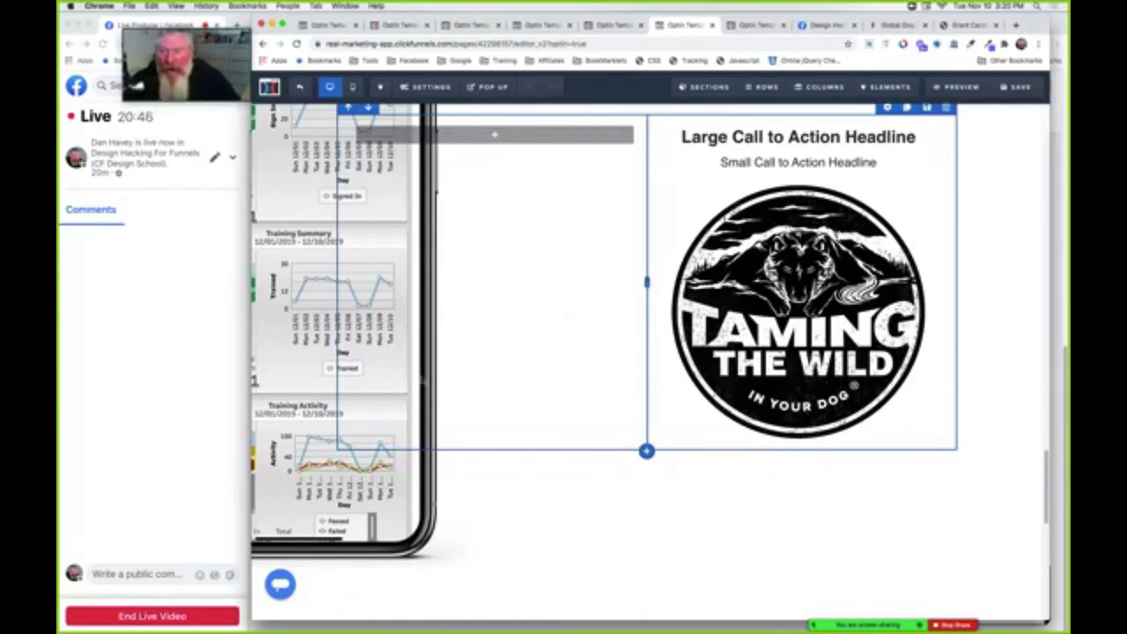
- Show the Optin Template preview and scroll down to watch the fixed phone's screenshot change across white and blue sections
mouse_move(763, 86)
left_click(756, 25)
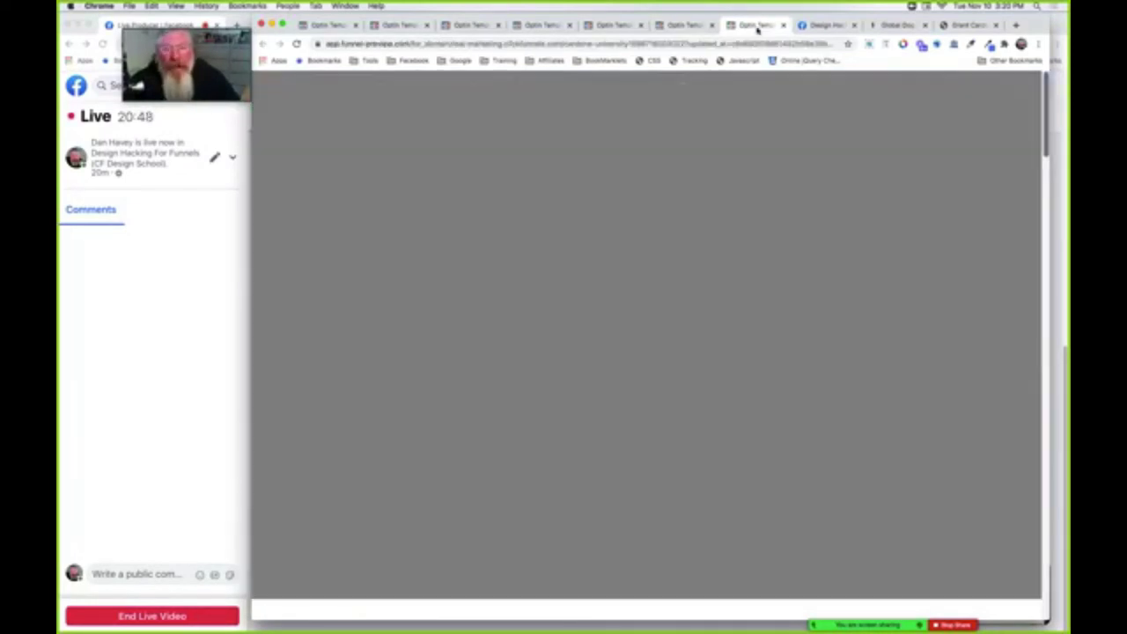
scroll(665, 260, "down", 2)
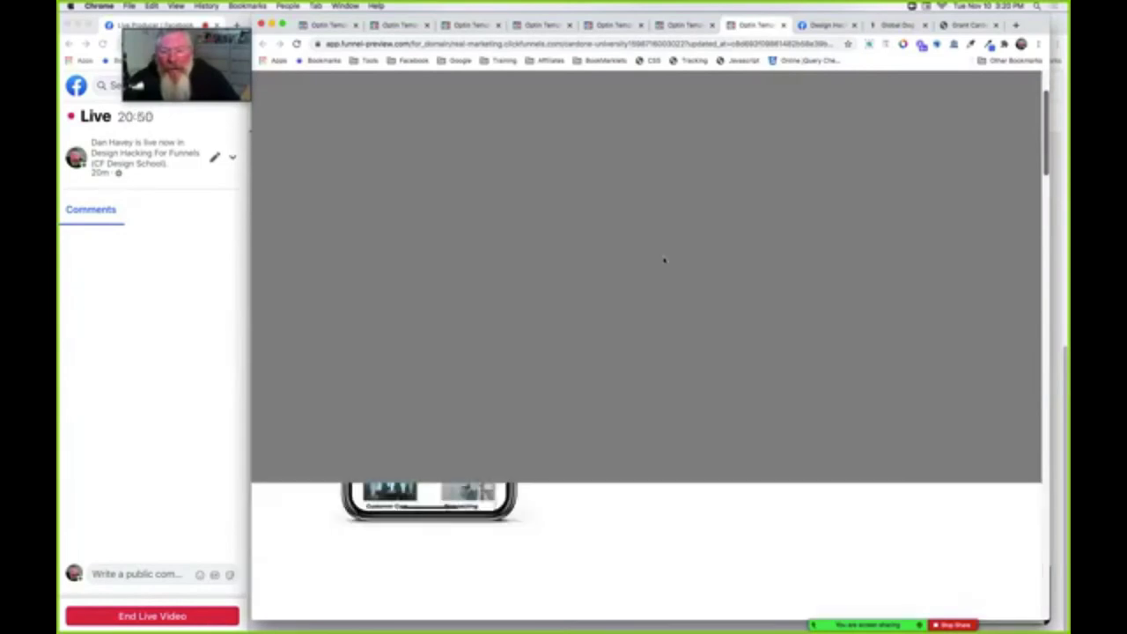
scroll(665, 259, "down", 2)
scroll(665, 259, "down", 1)
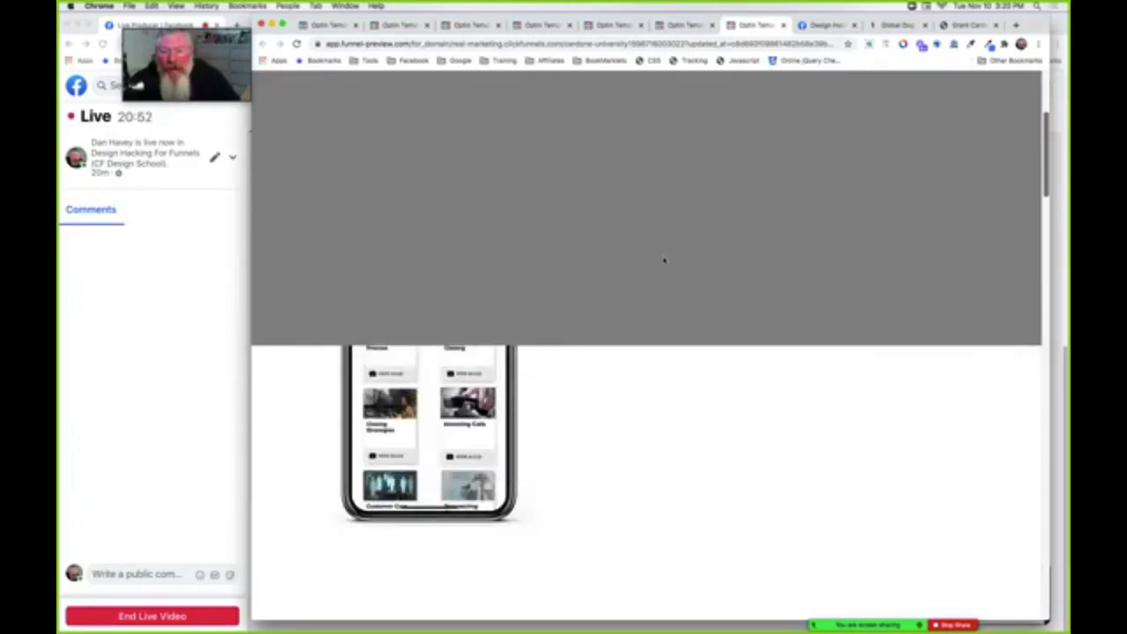
scroll(665, 260, "down", 3)
scroll(665, 260, "down", 4)
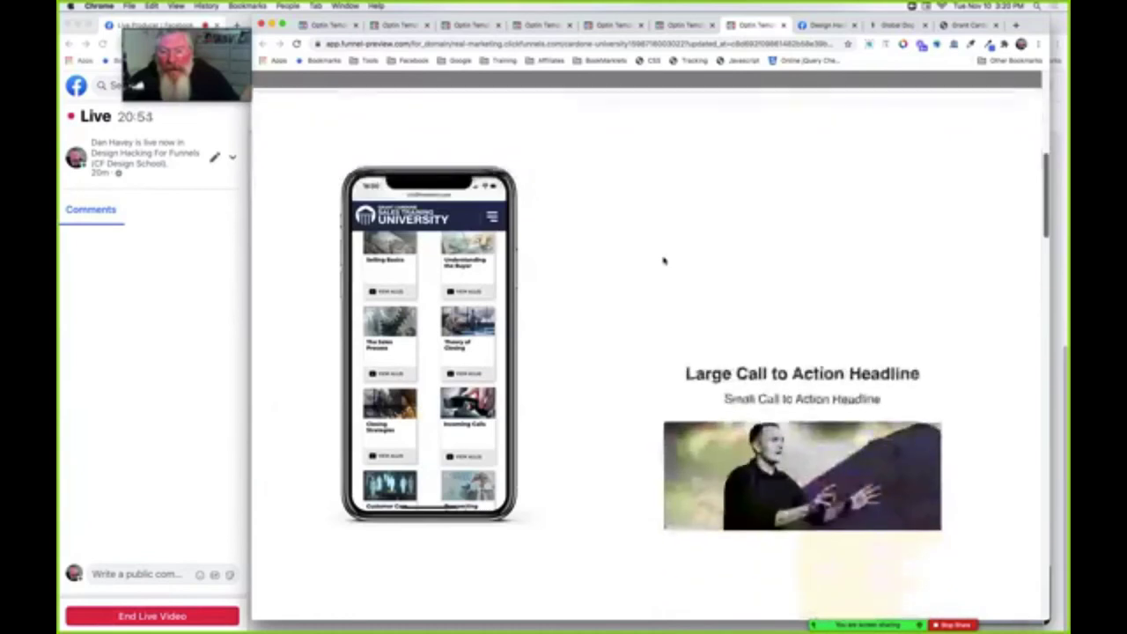
scroll(665, 260, "down", 6)
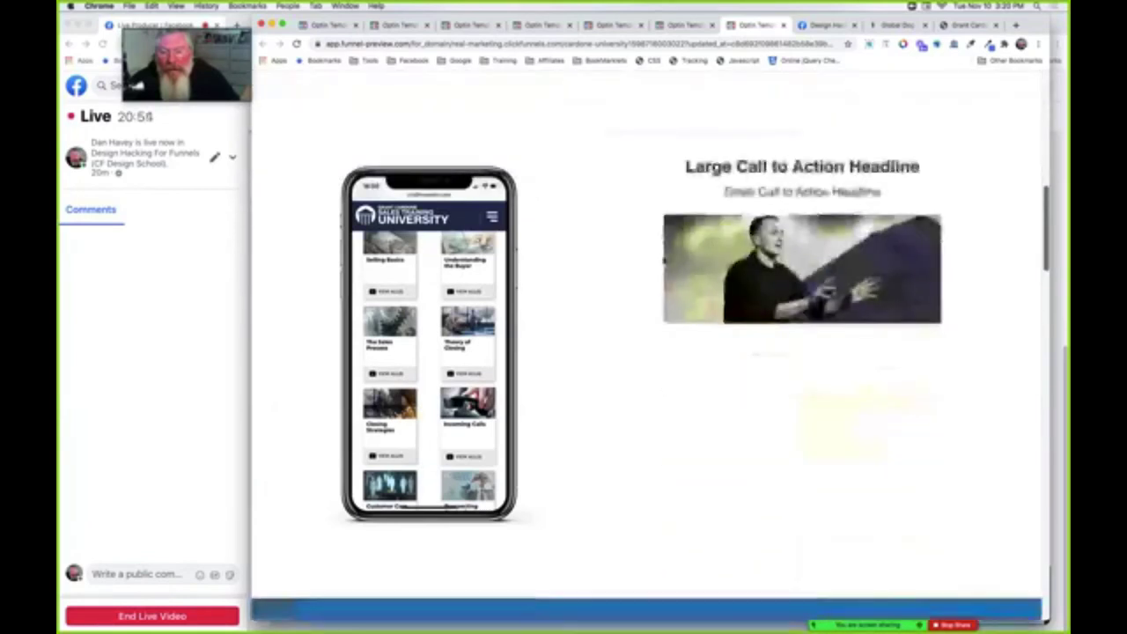
scroll(665, 260, "down", 2)
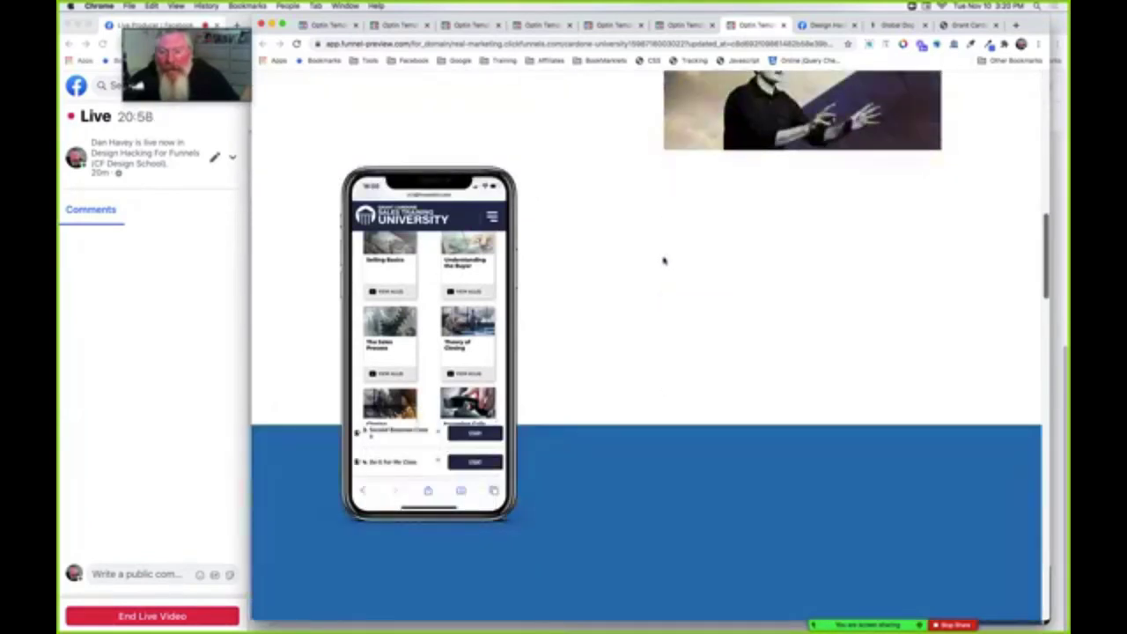
scroll(665, 260, "down", 5)
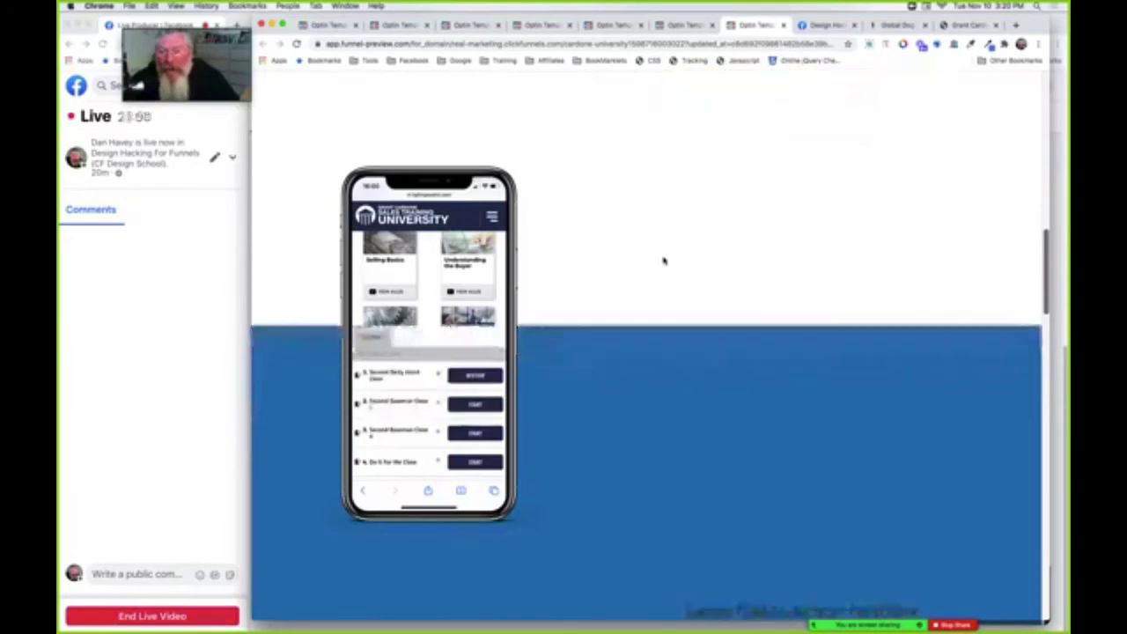
scroll(665, 260, "down", 1)
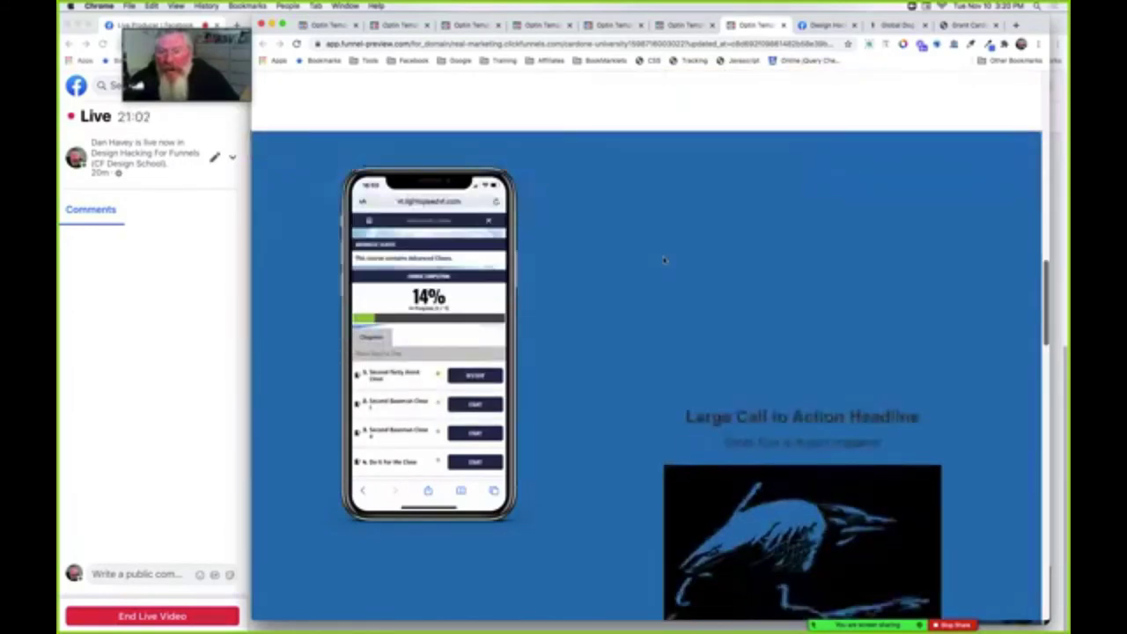
scroll(665, 260, "down", 2)
scroll(665, 260, "up", 10)
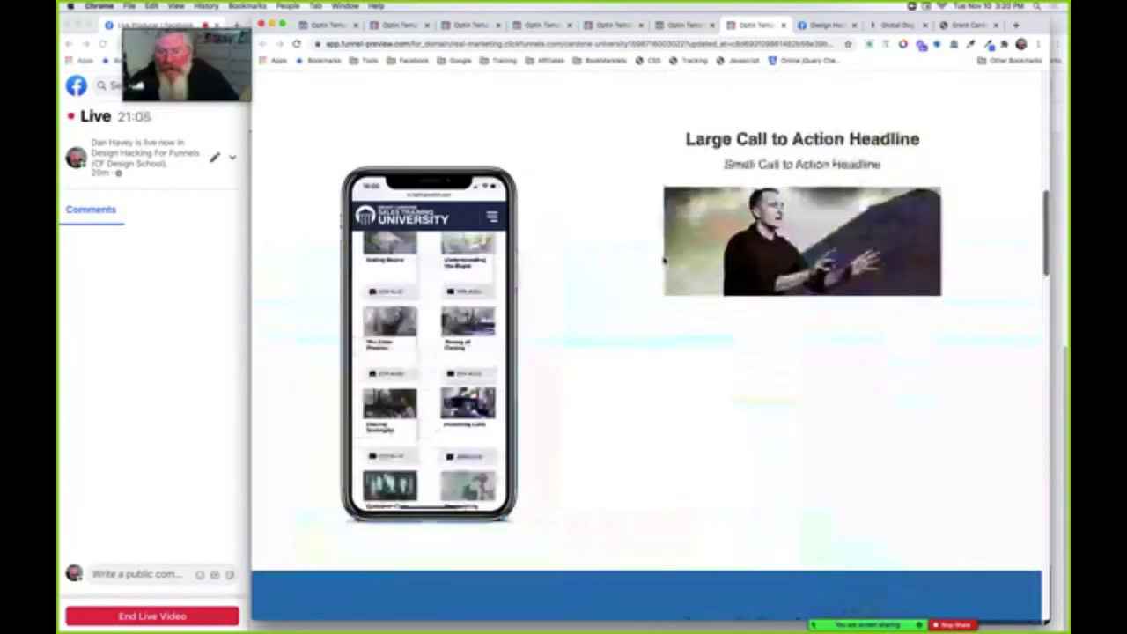
scroll(664, 260, "down", 8)
scroll(664, 259, "down", 6)
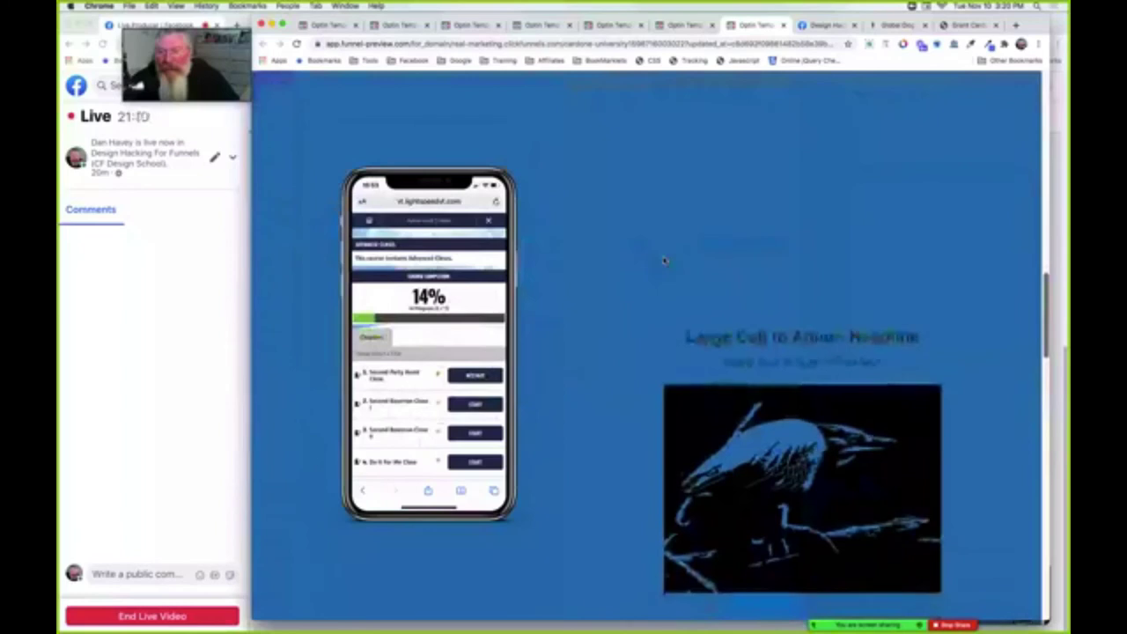
scroll(665, 259, "down", 6)
scroll(664, 260, "down", 8)
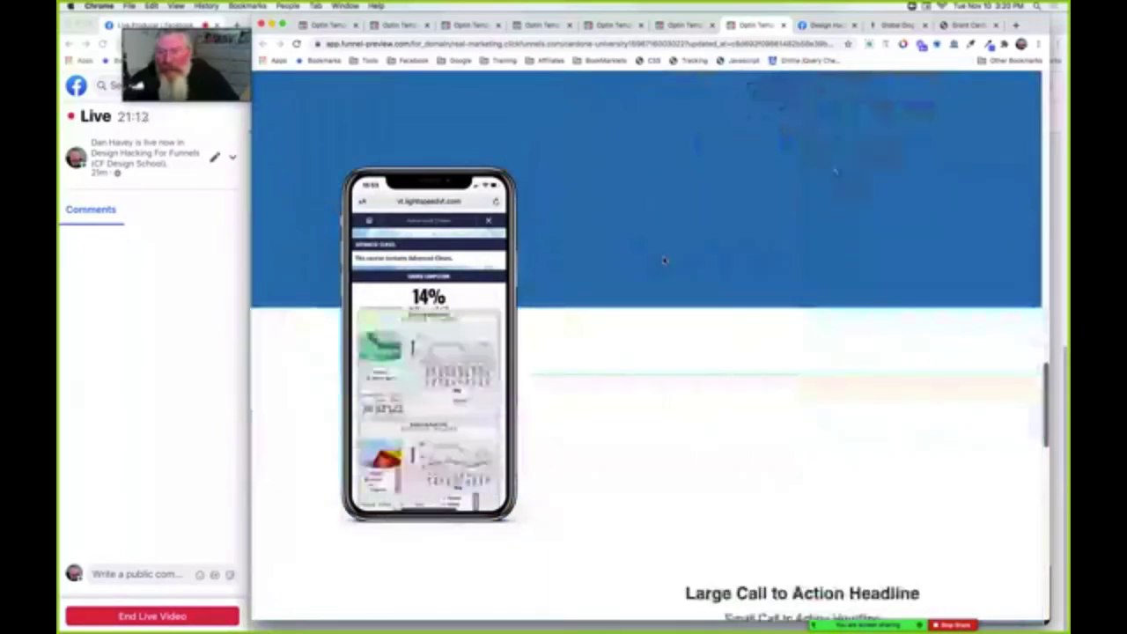
scroll(665, 260, "down", 8)
scroll(665, 259, "down", 10)
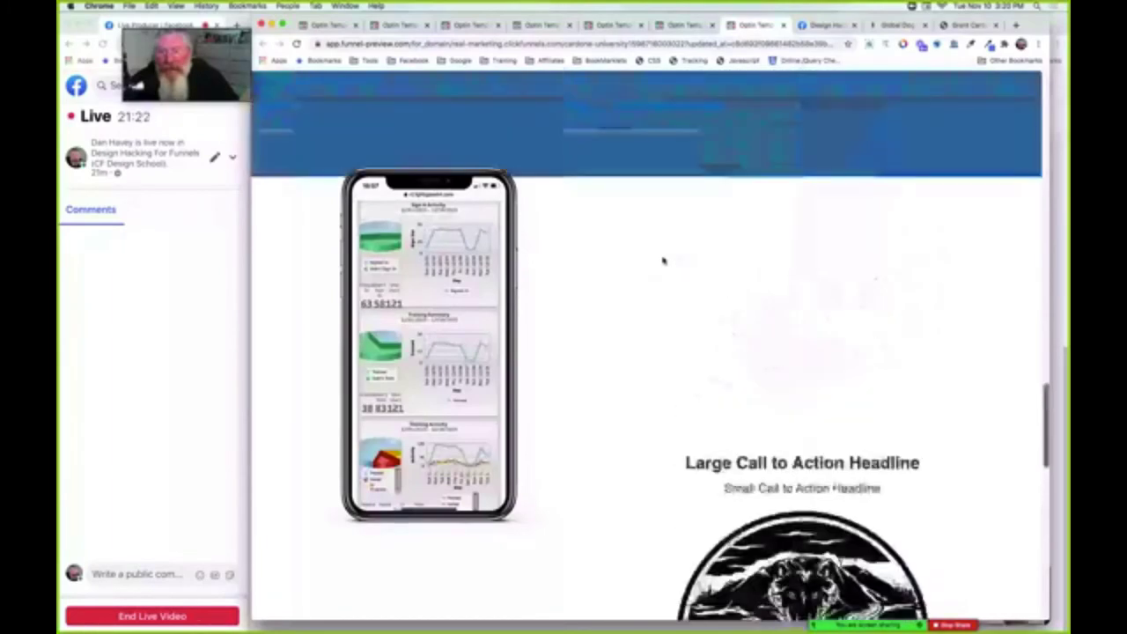
scroll(664, 260, "up", 1)
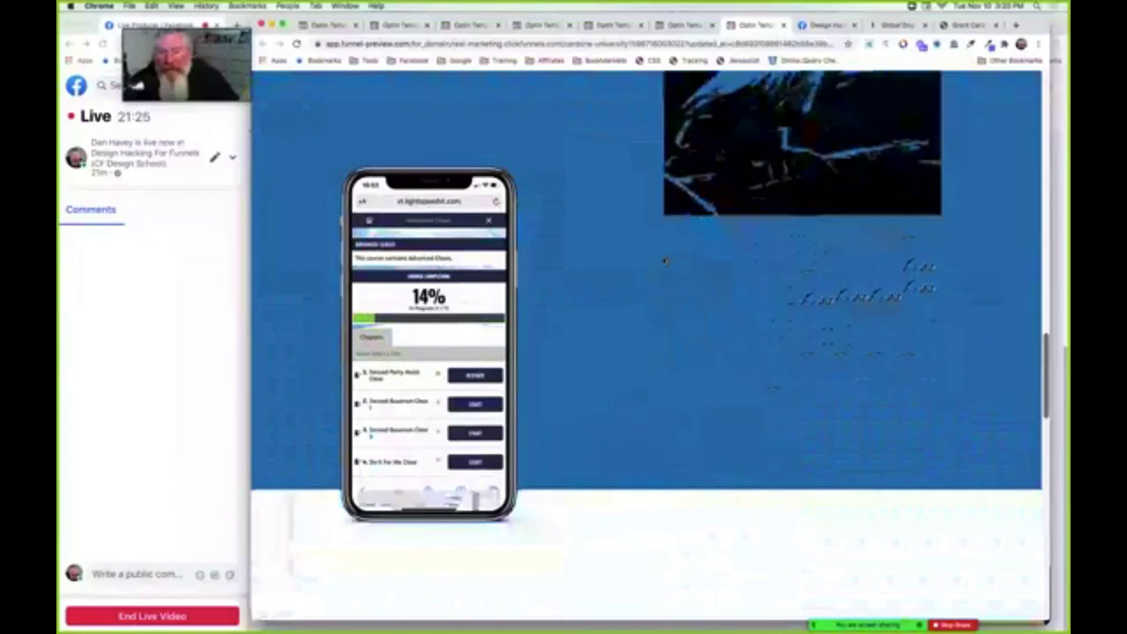
scroll(664, 261, "down", 5)
scroll(663, 261, "up", 2)
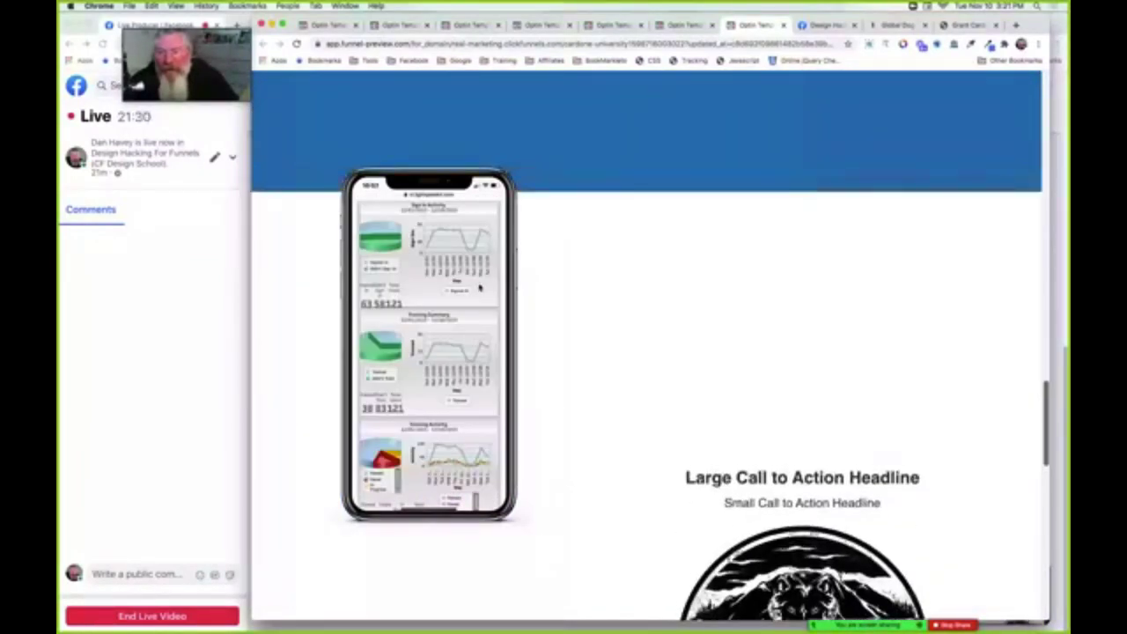
scroll(480, 288, "down", 1)
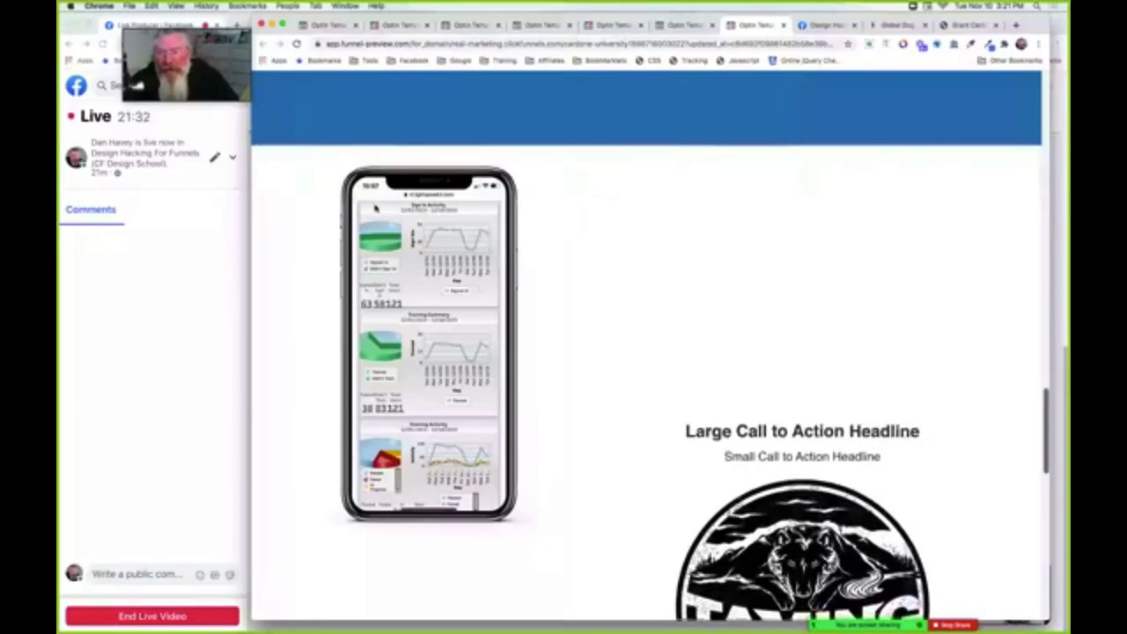
scroll(375, 207, "up", 1)
scroll(375, 207, "up", 1)
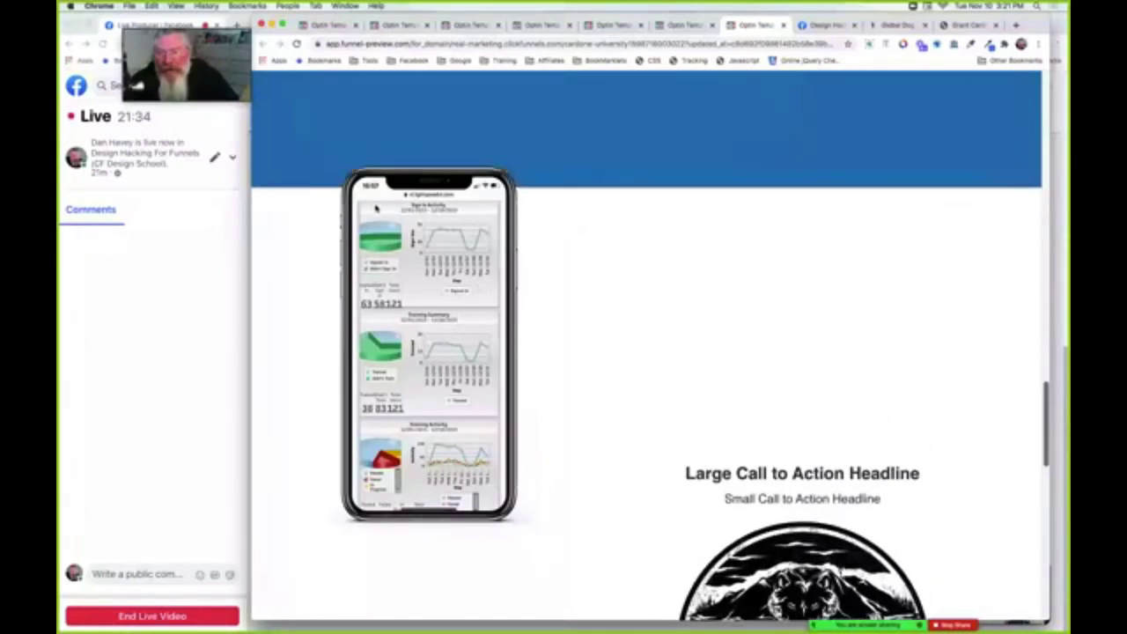
scroll(375, 207, "up", 1)
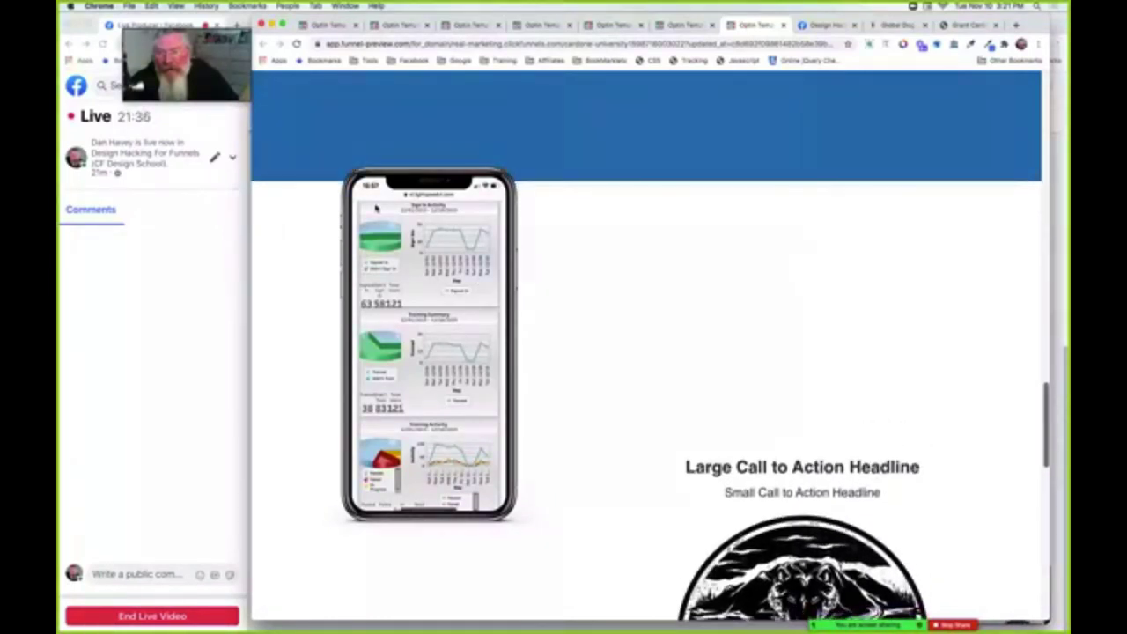
scroll(375, 207, "up", 5)
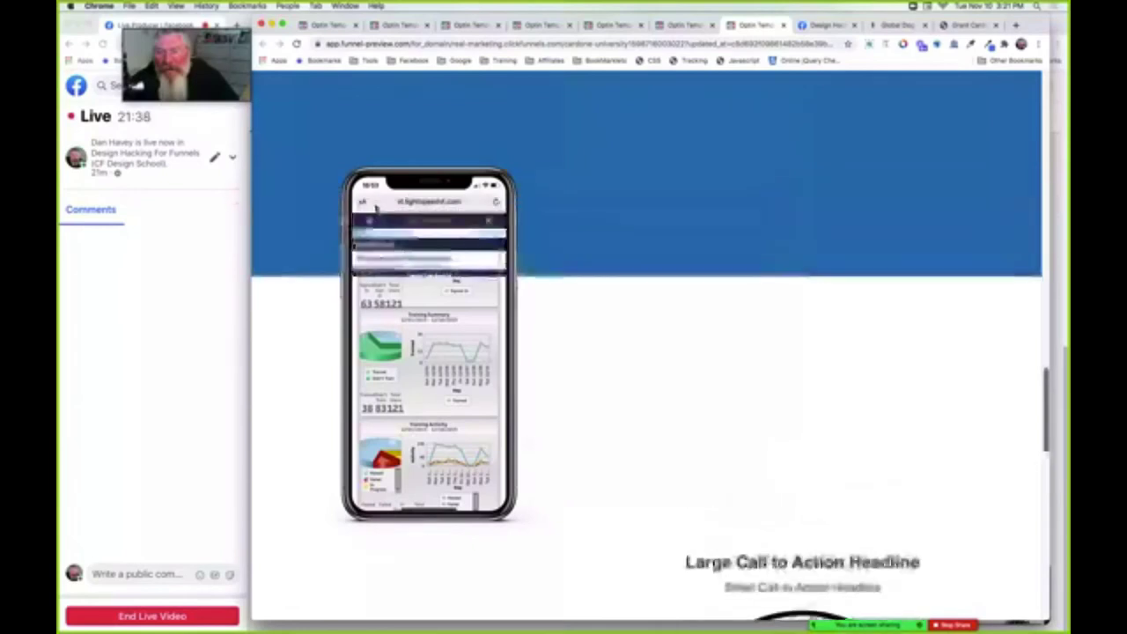
scroll(376, 206, "down", 4)
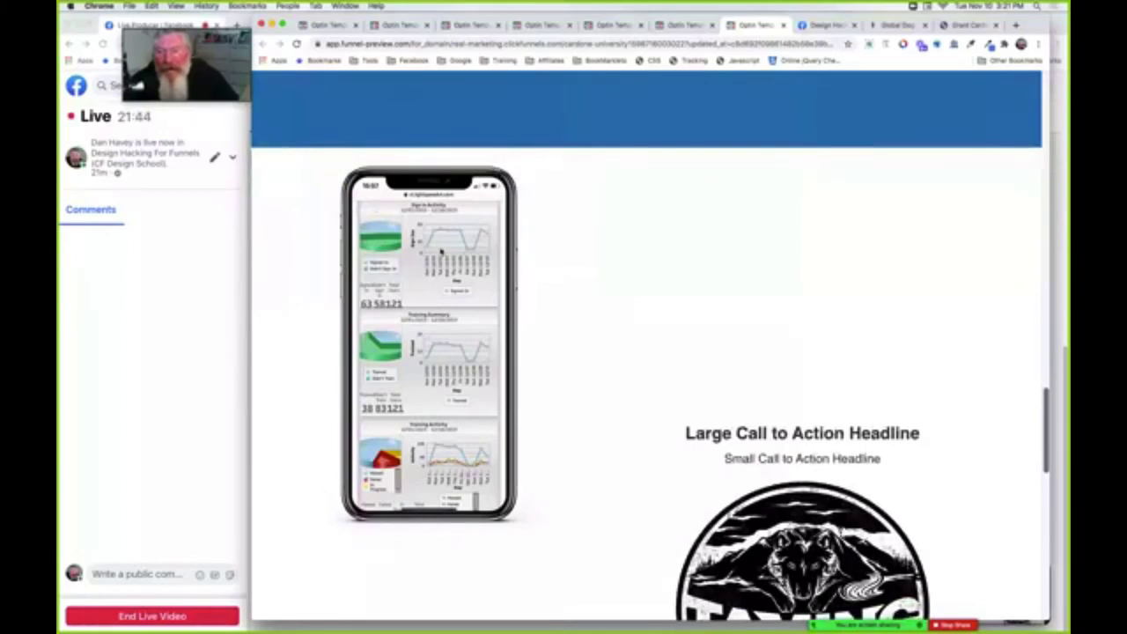
scroll(442, 256, "down", 5)
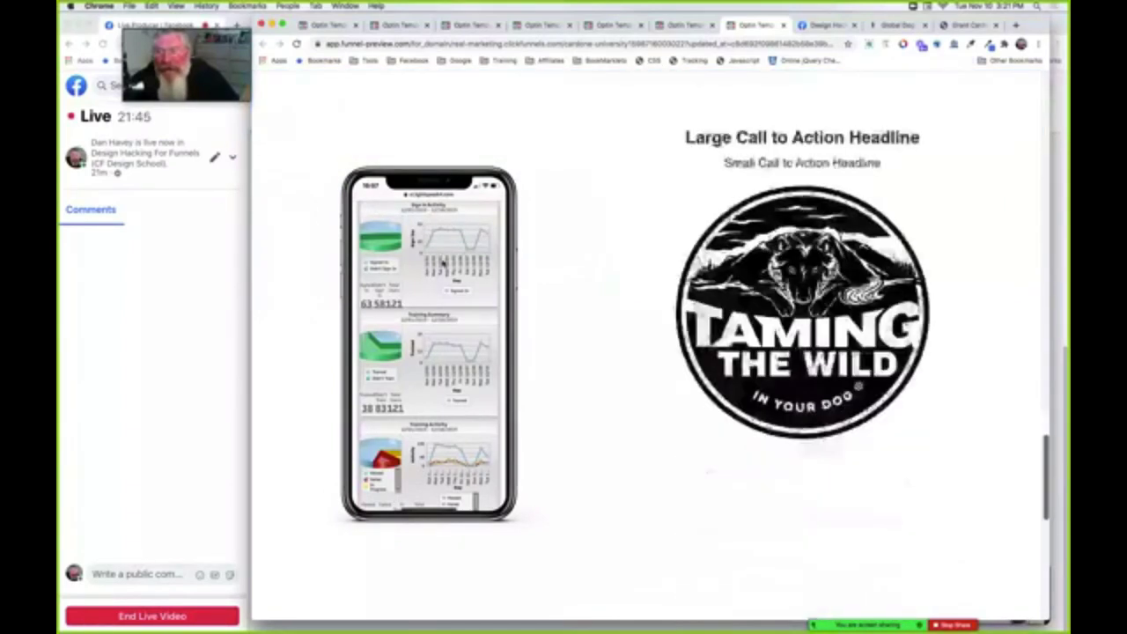